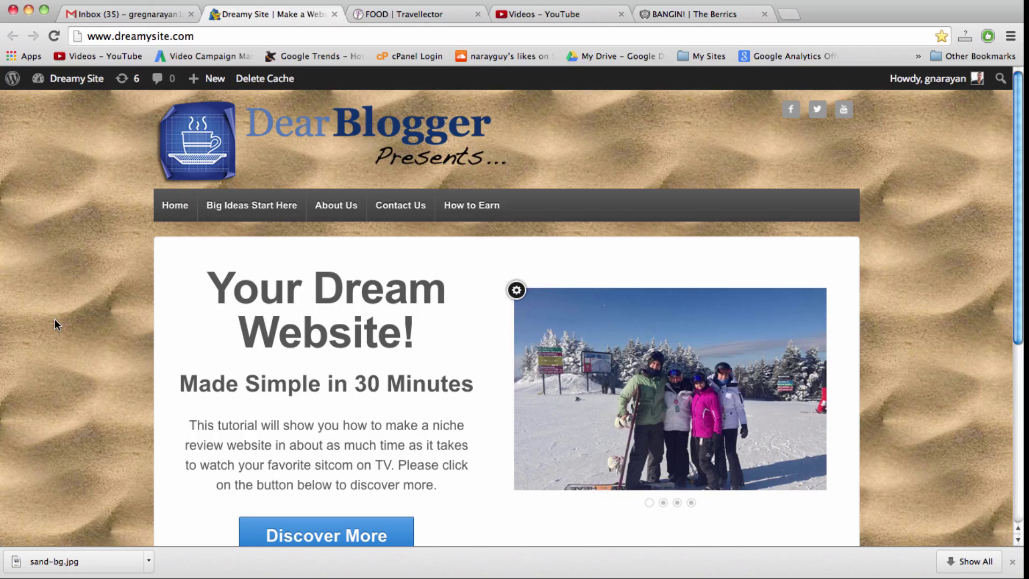
Reload the Dreamy Site front page to see the plain light grey background replace the sand texture.
scroll(54, 319, "down", 10)
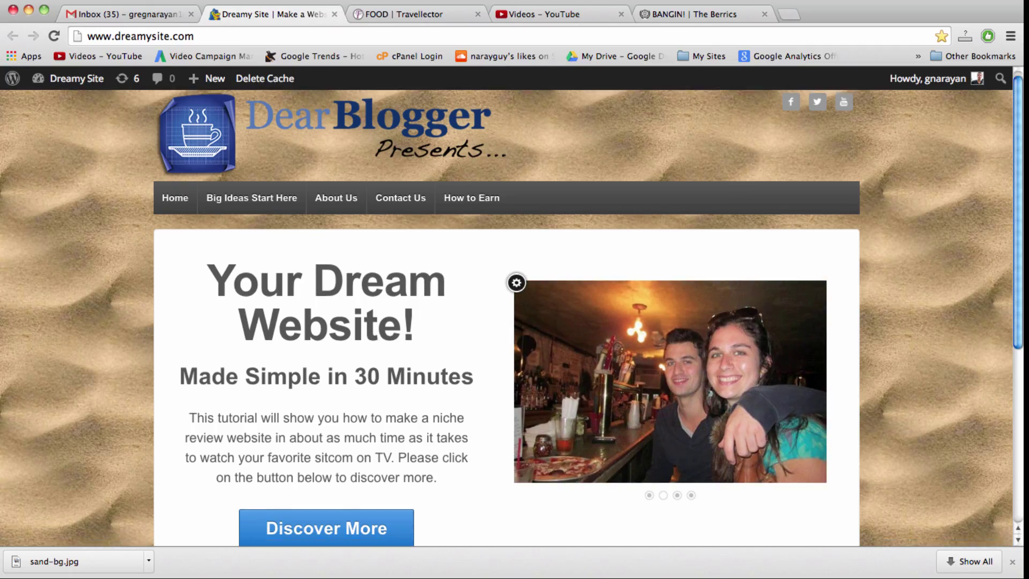
scroll(512, 318, "up", 6)
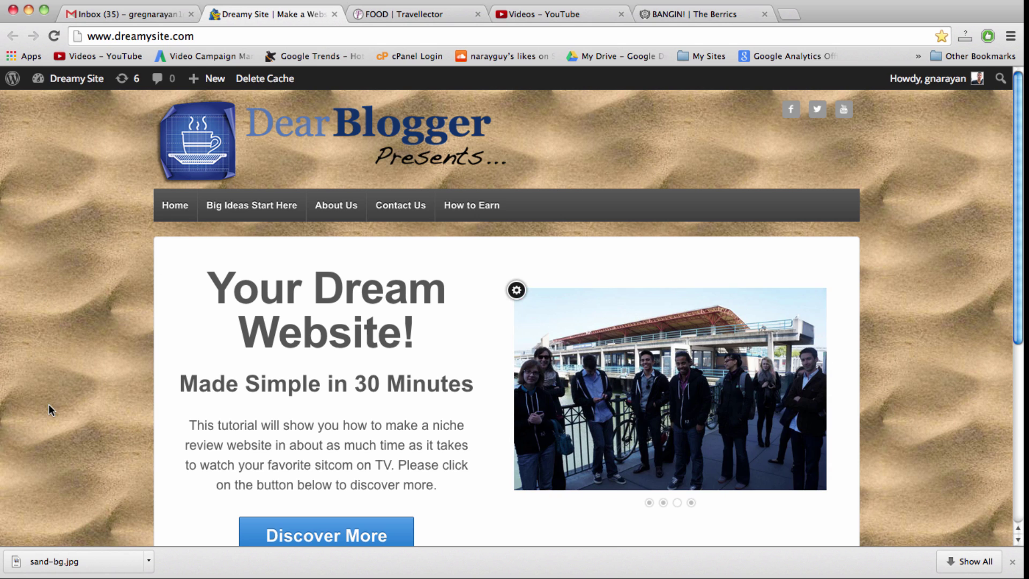
scroll(88, 317, "down", 6)
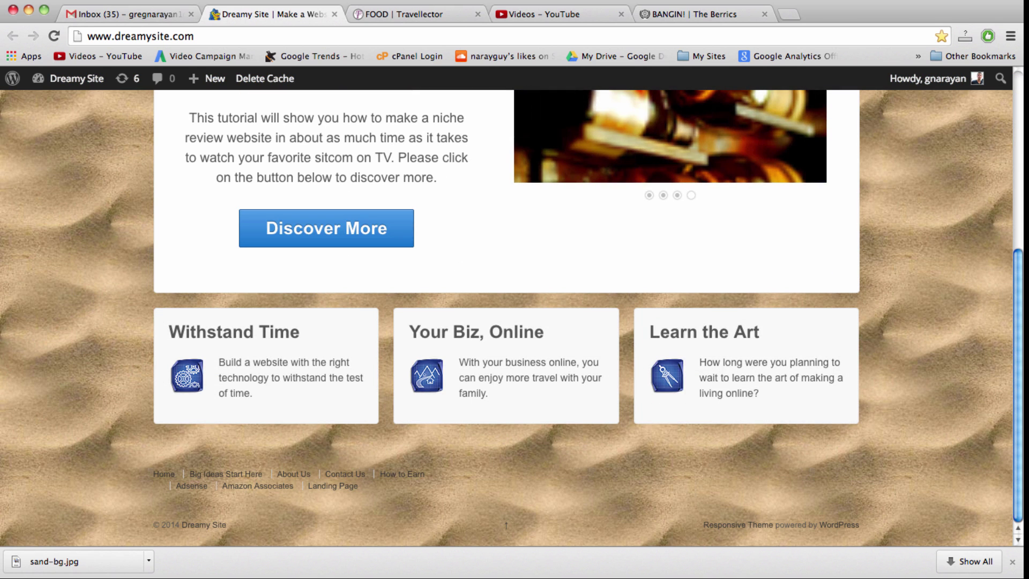
scroll(88, 318, "up", 6)
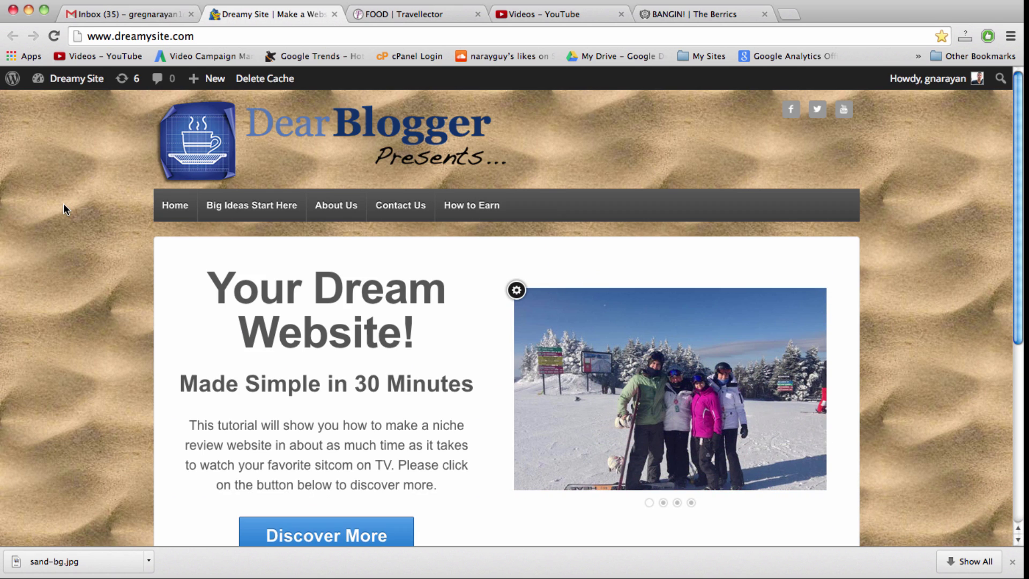
left_click(192, 37)
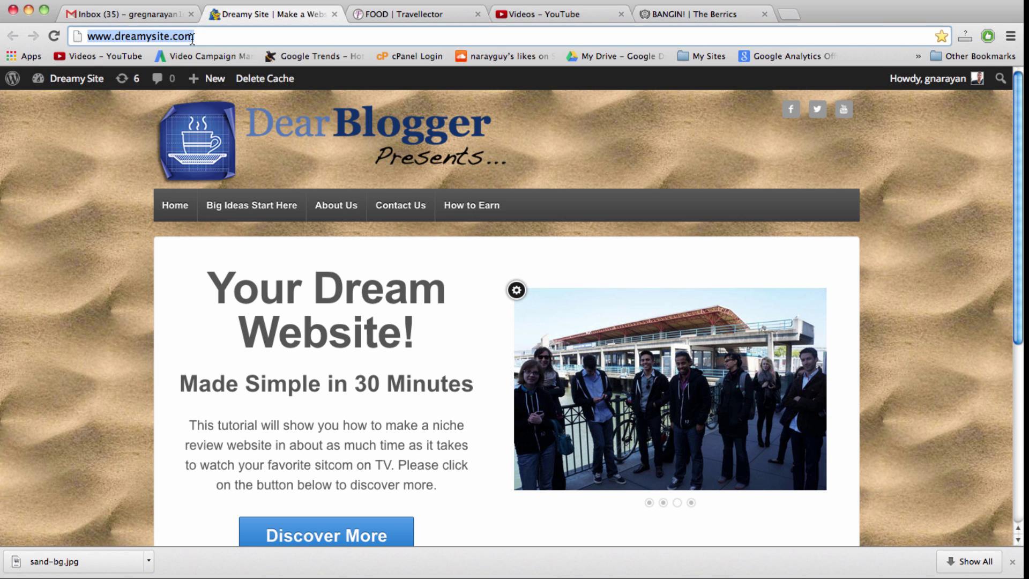
key("Return")
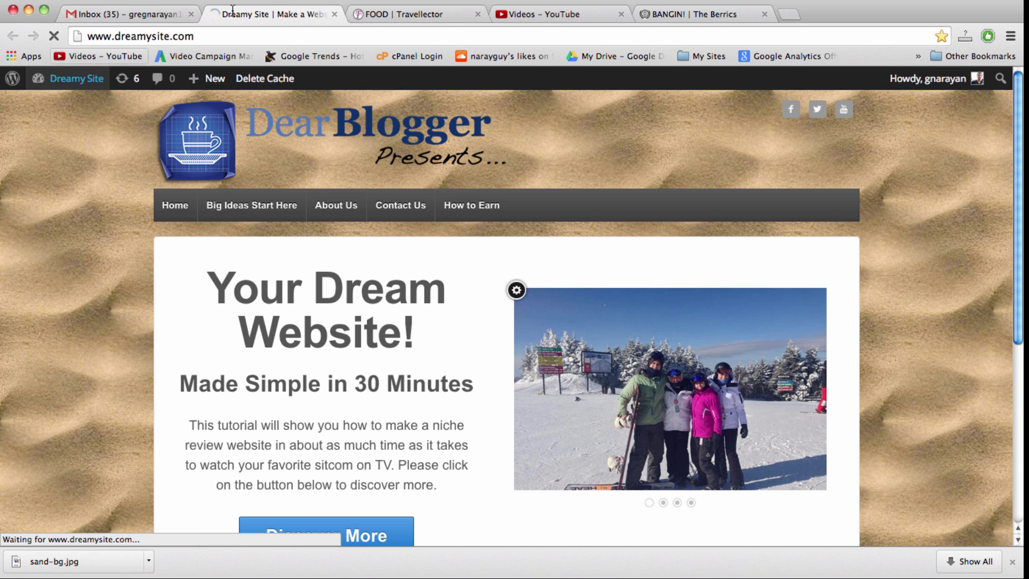
left_click(267, 37)
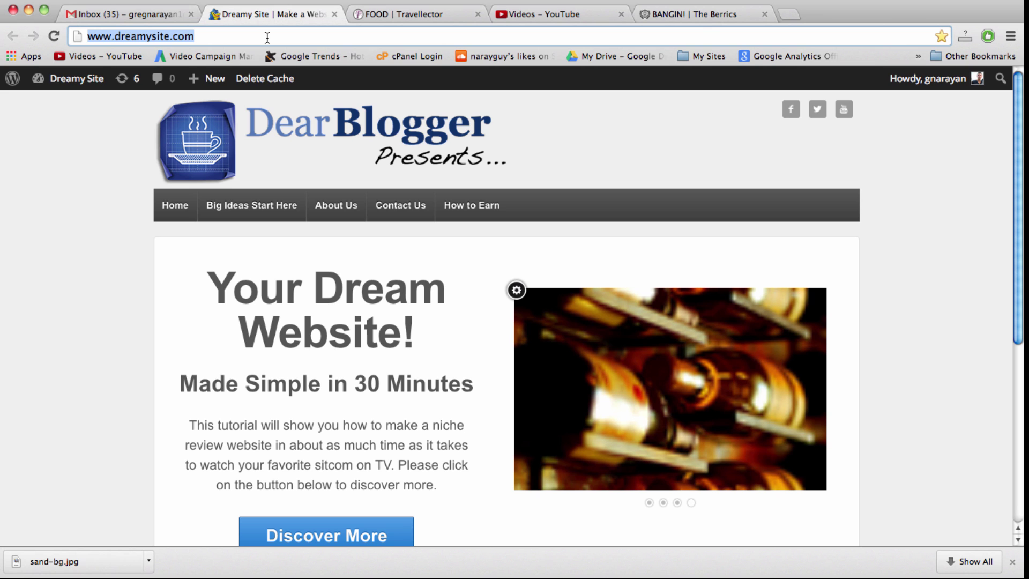
Go to the Dashboard and open Appearance > Theme Options, scrolling through its sections.
left_click(89, 80)
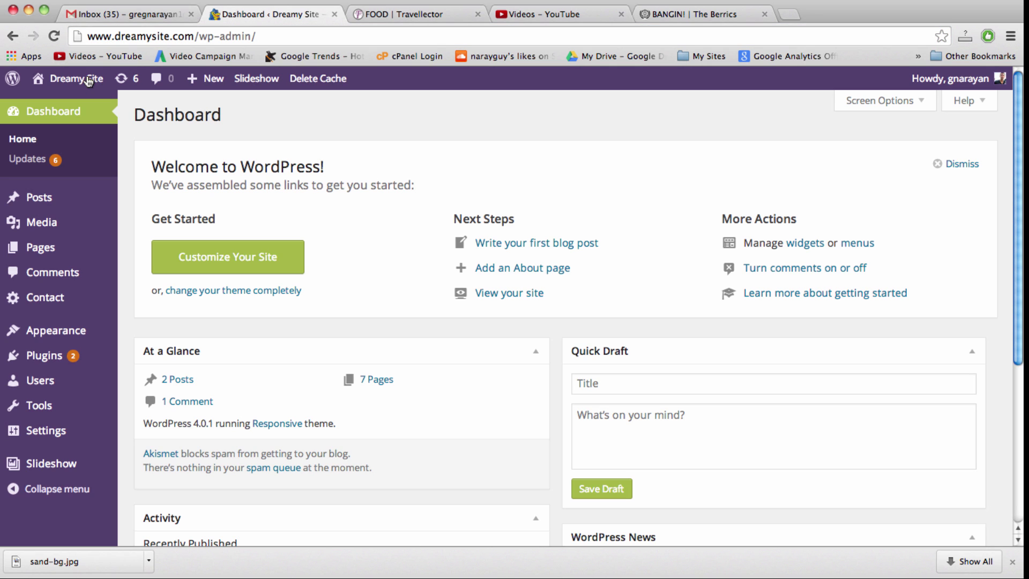
left_click(60, 333)
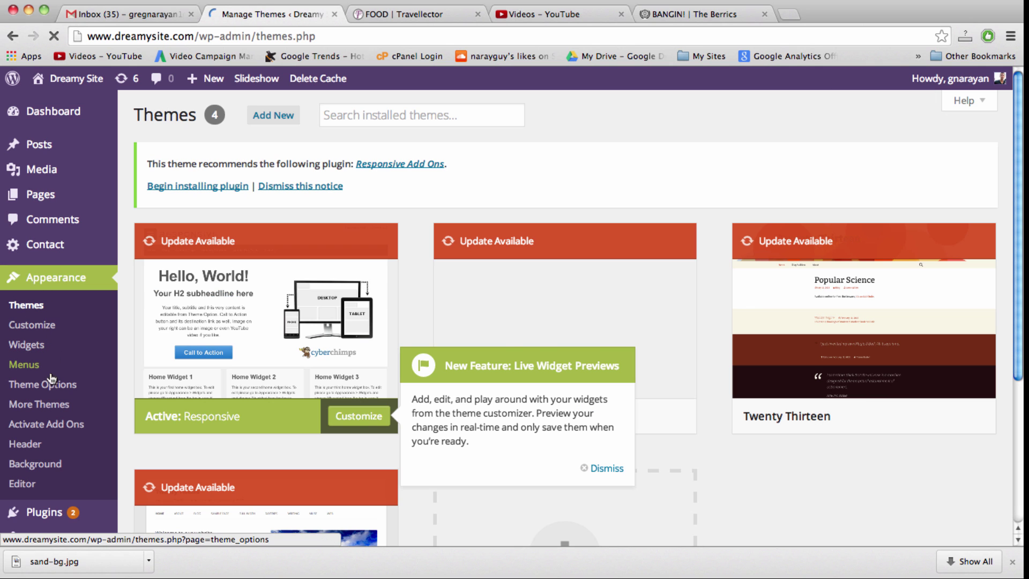
left_click(54, 385)
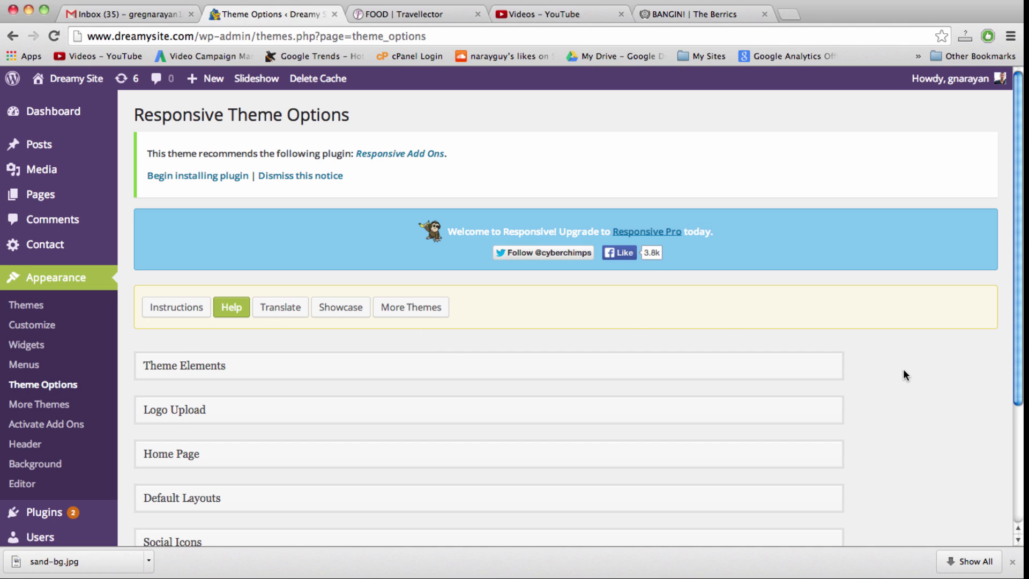
scroll(904, 374, "down", 2)
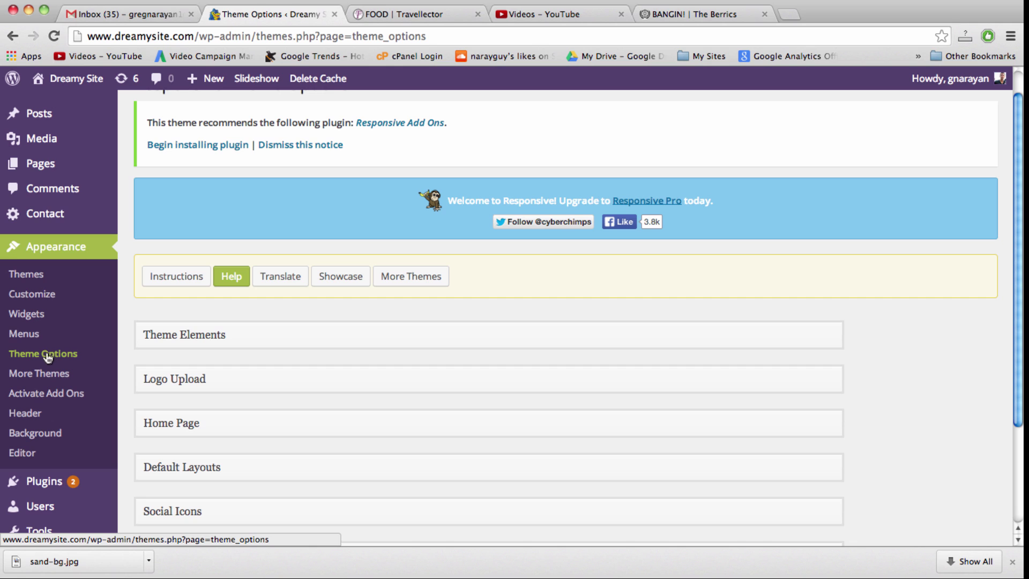
scroll(189, 355, "down", 3)
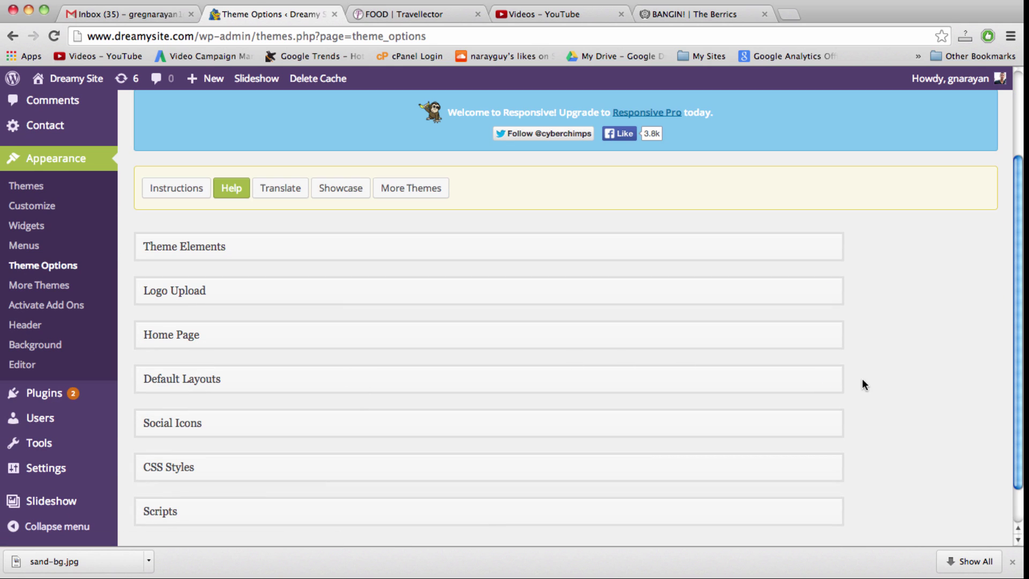
scroll(861, 379, "down", 2)
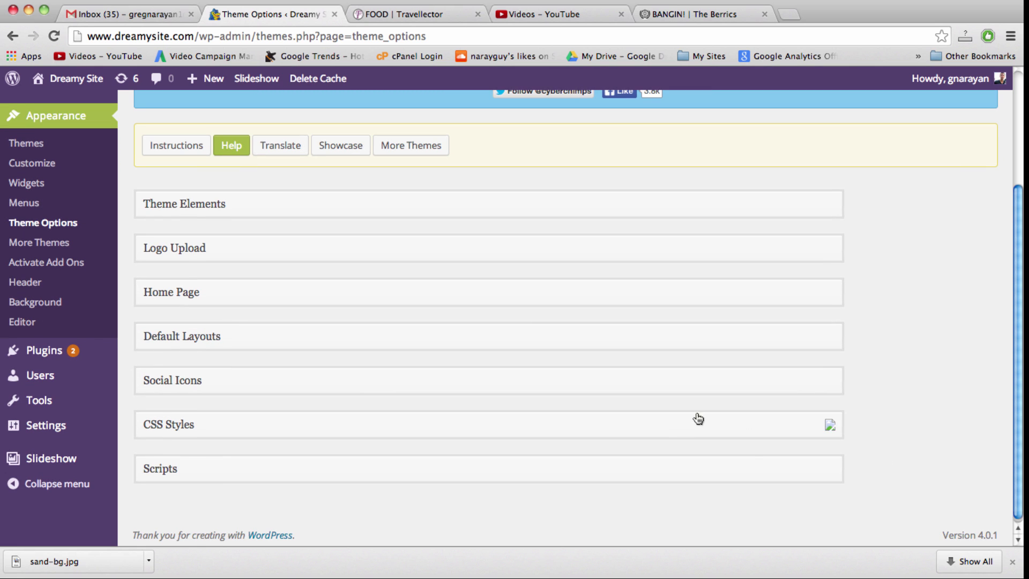
Expand the CSS Styles section and place the cursor in the empty Custom CSS Styles box.
left_click(719, 423)
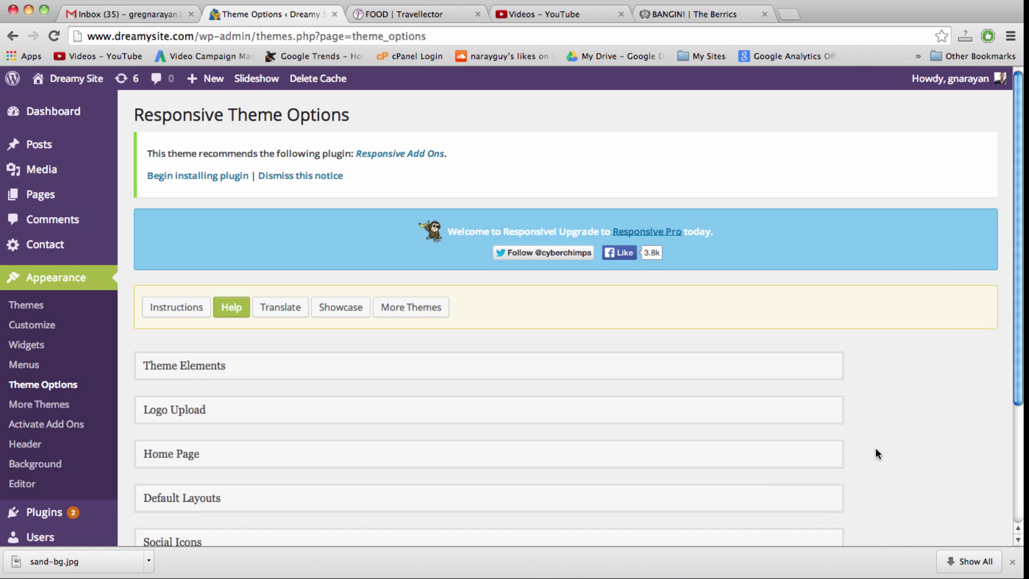
scroll(875, 448, "down", 3)
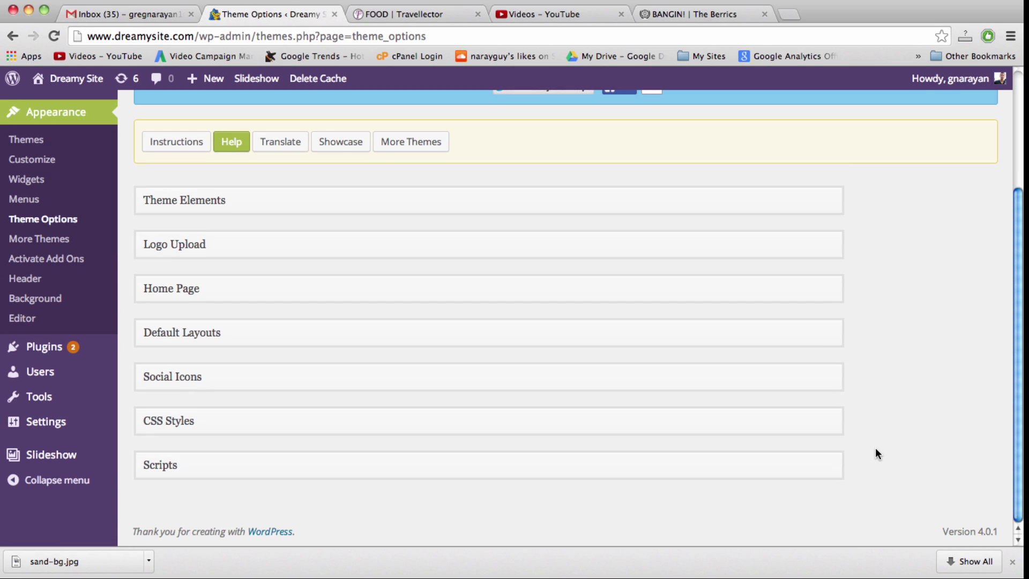
left_click(182, 426)
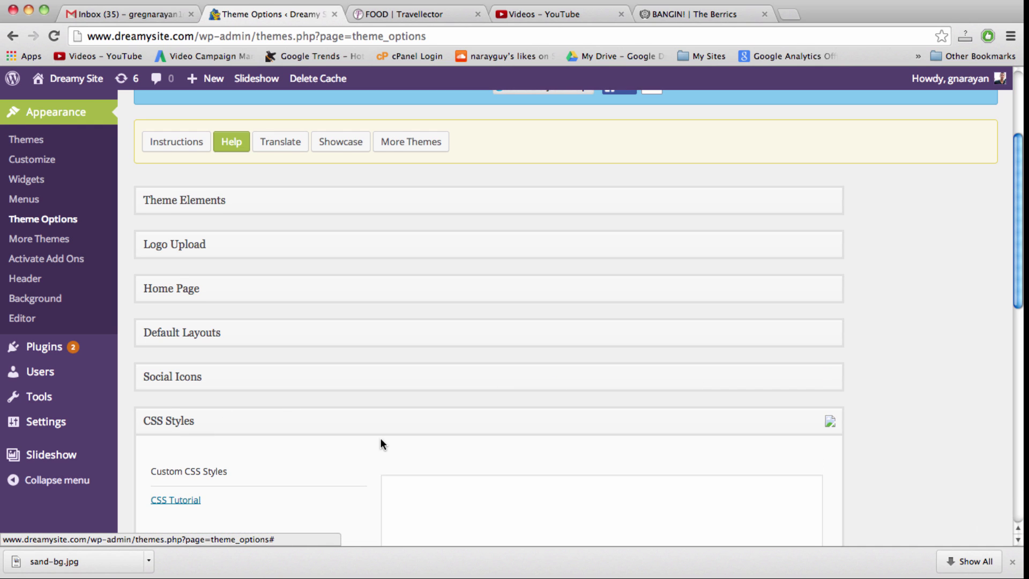
scroll(381, 438, "down", 2)
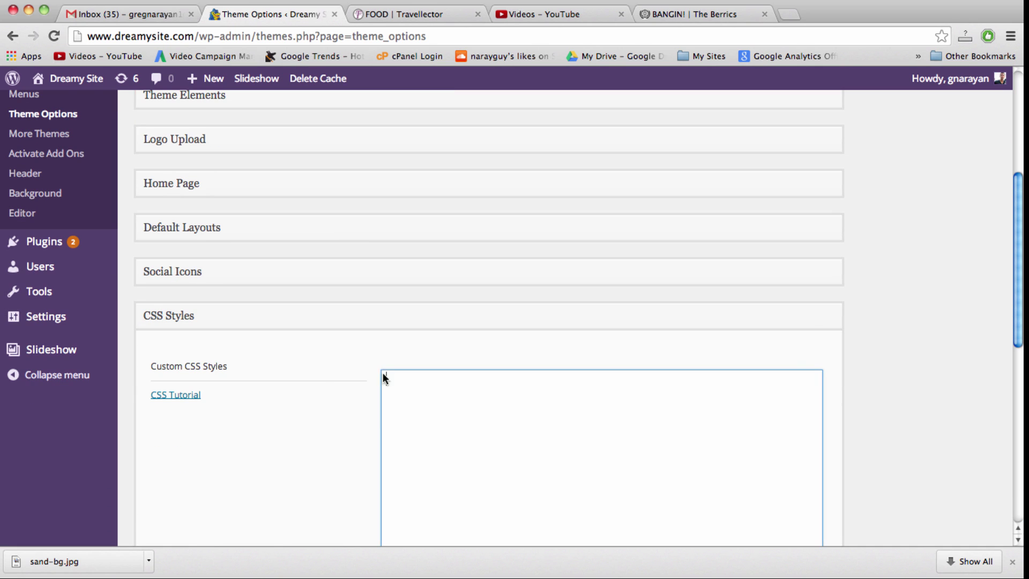
left_click(445, 408)
scroll(444, 408, "down", 1)
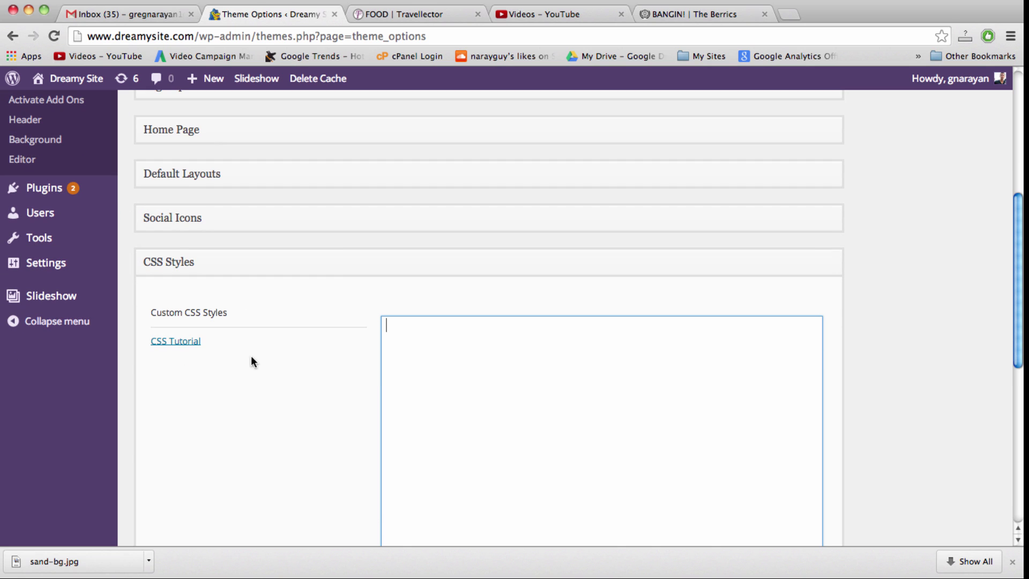
scroll(453, 340, "down", 1)
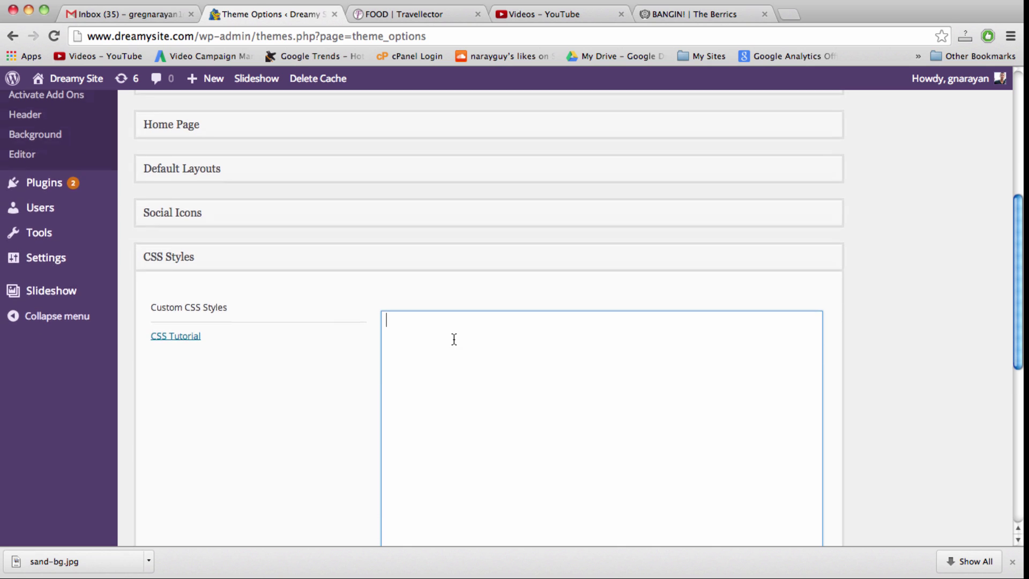
scroll(454, 340, "down", 1)
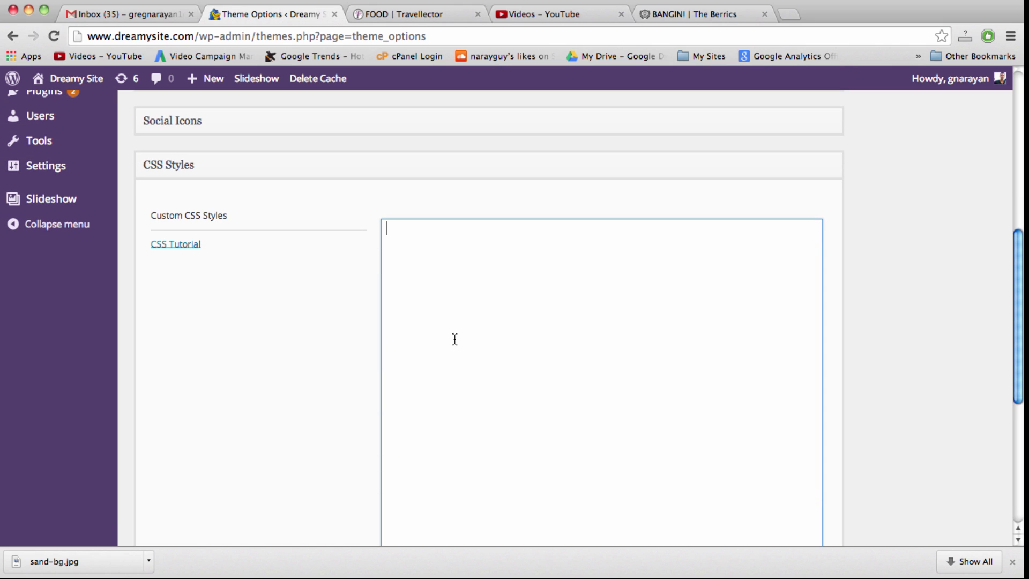
left_click(425, 245)
Type 'body {background:' into the Custom CSS box and open a new browser tab.
type("body")
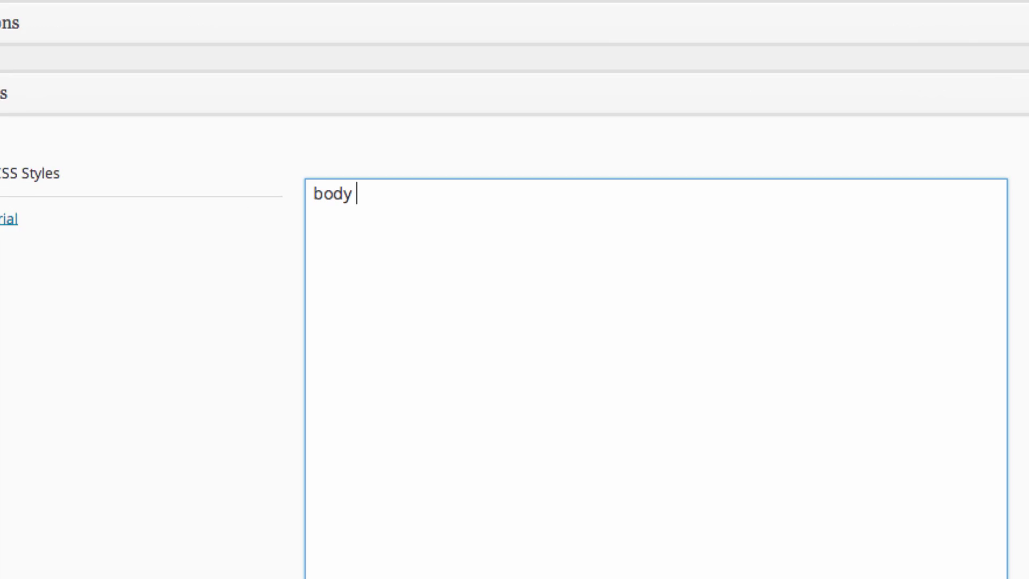
type(" {")
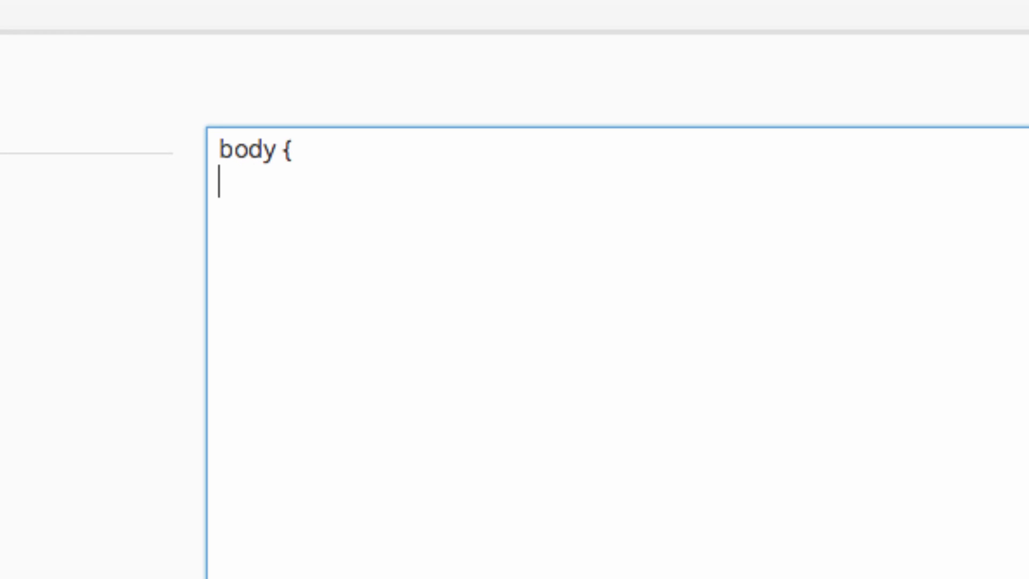
type("background")
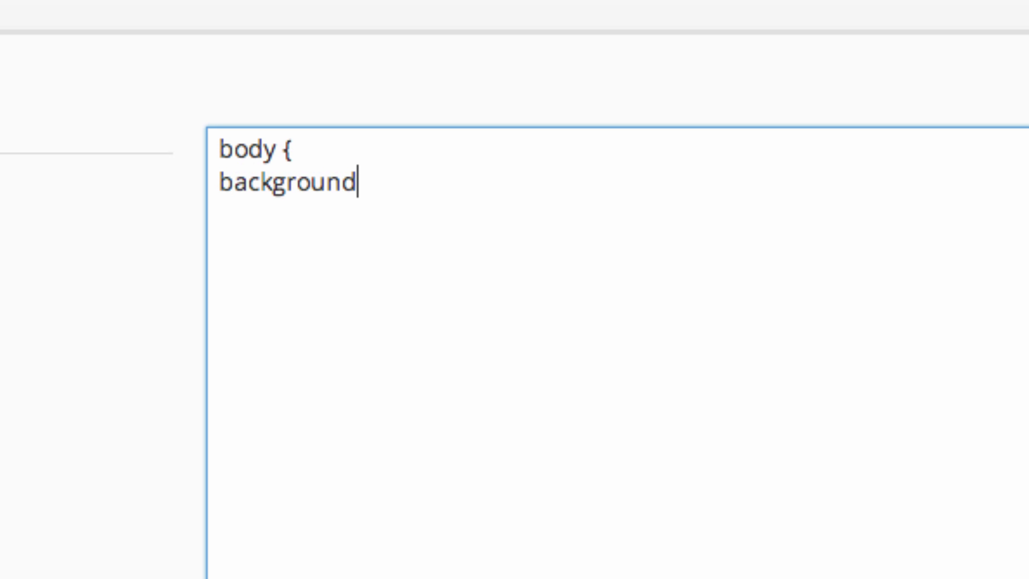
type(":")
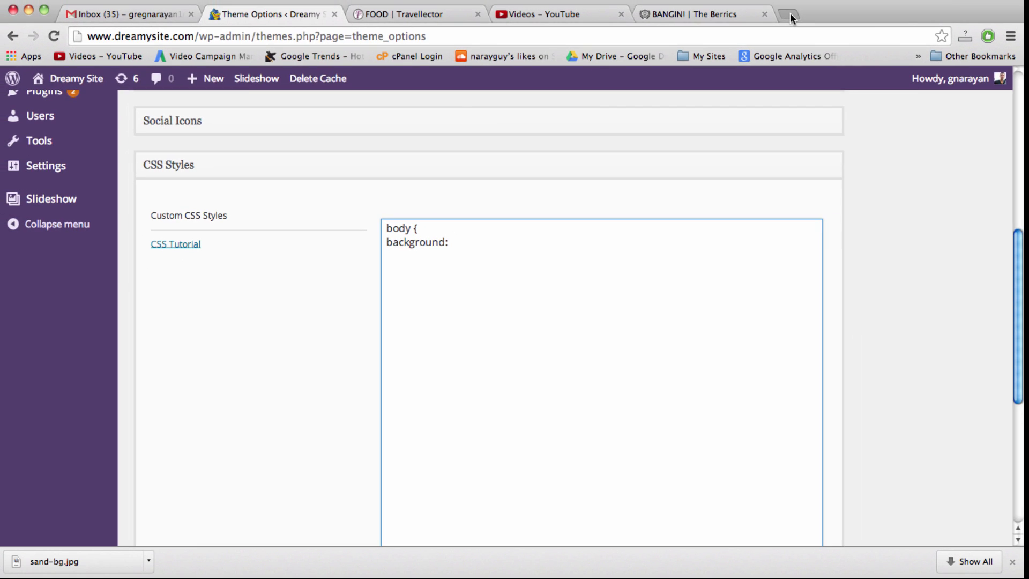
left_click(787, 16)
Load pixlr.com, launch Pixlr Editor and create a new blank 800×600 image.
type("piclr")
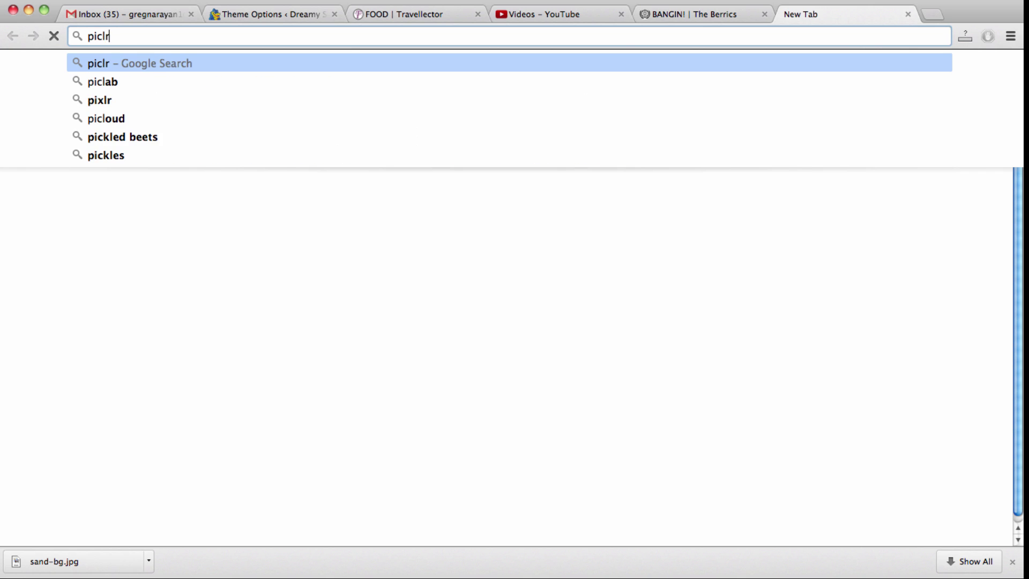
key("BackSpace")
key("BackSpace")
type("xl")
key("Return")
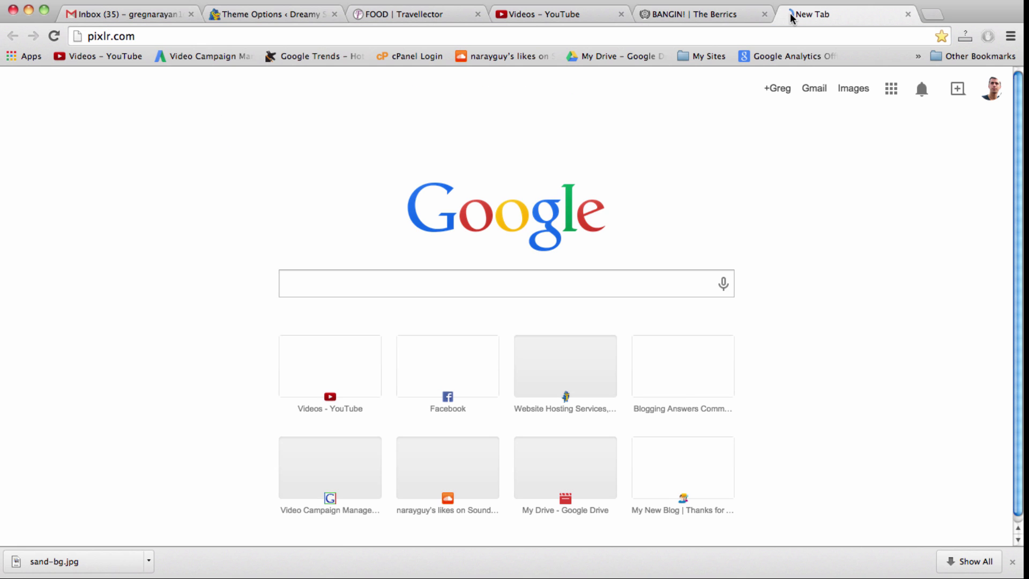
scroll(250, 285, "down", 3)
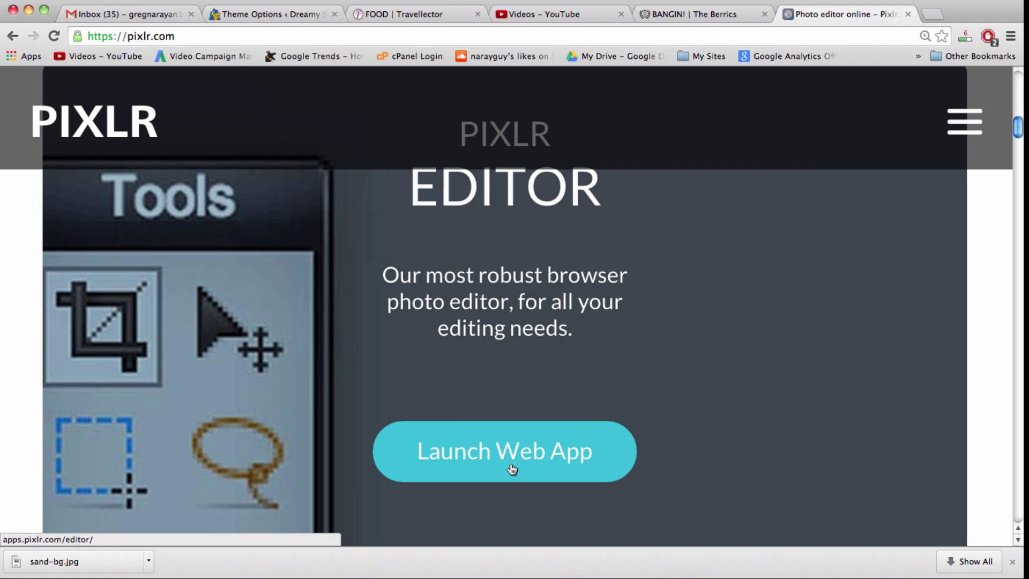
left_click(514, 466)
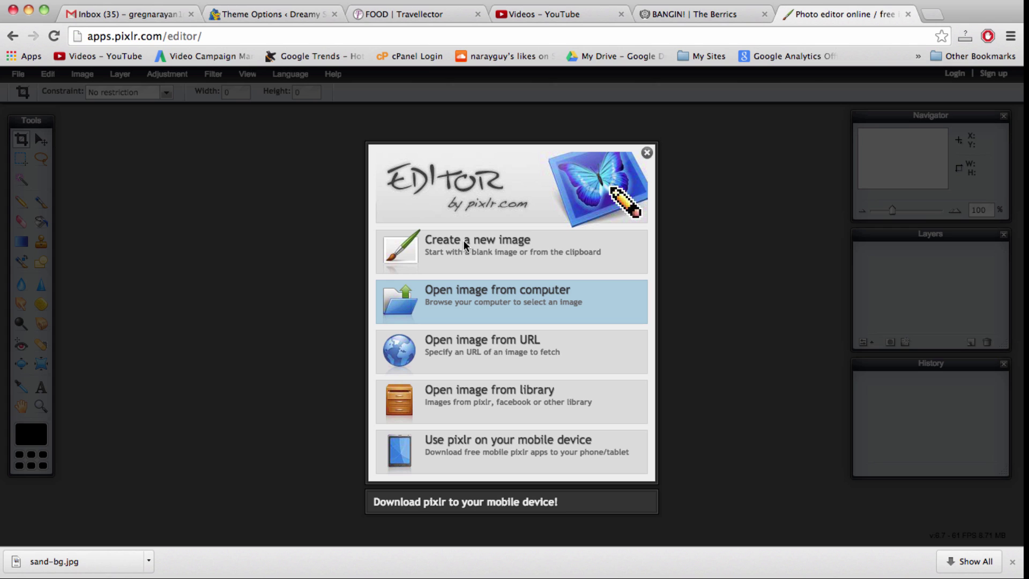
left_click(464, 240)
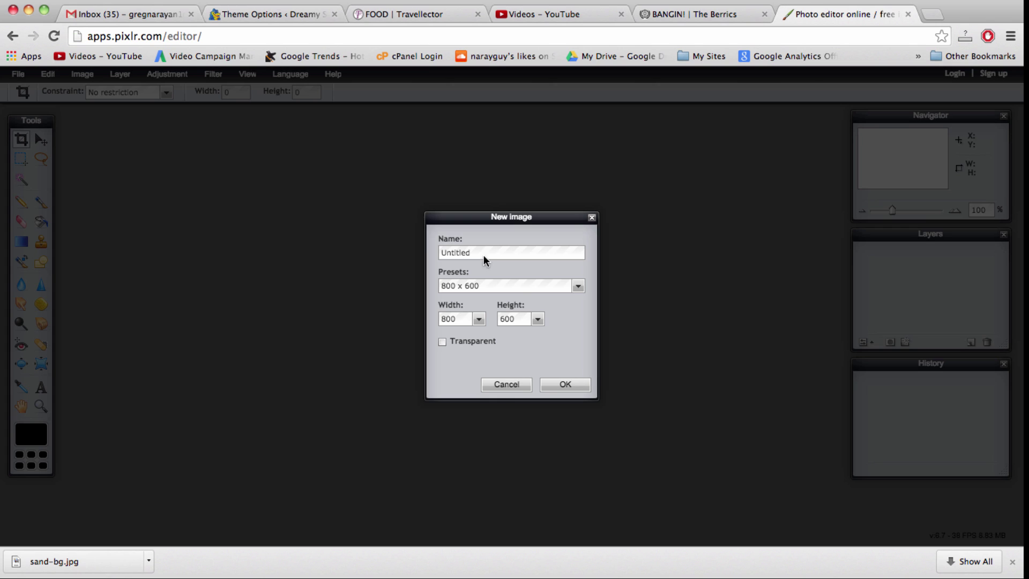
left_click(566, 385)
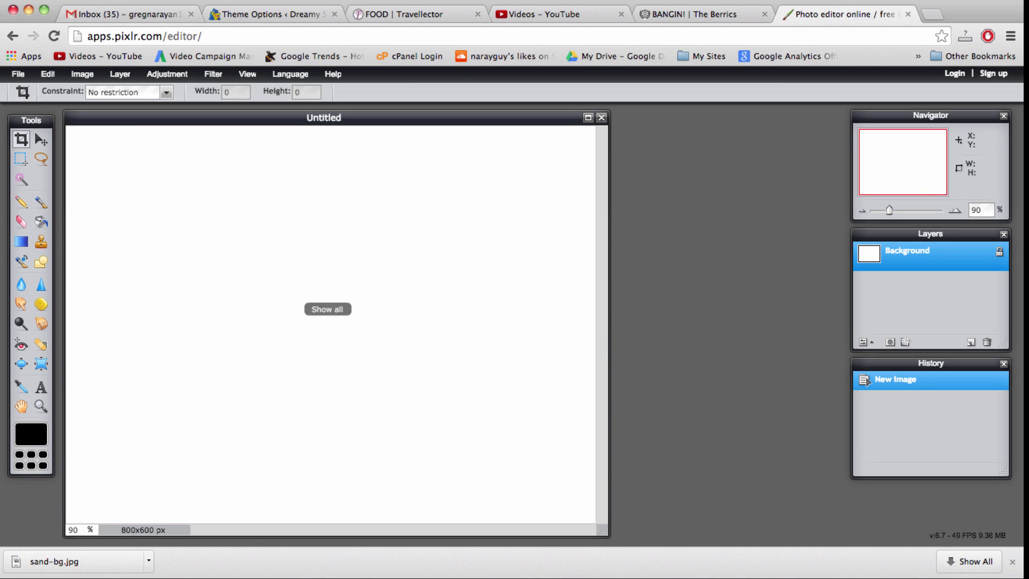
Open the main colour picker and try out yellow and green shades.
left_click(34, 439)
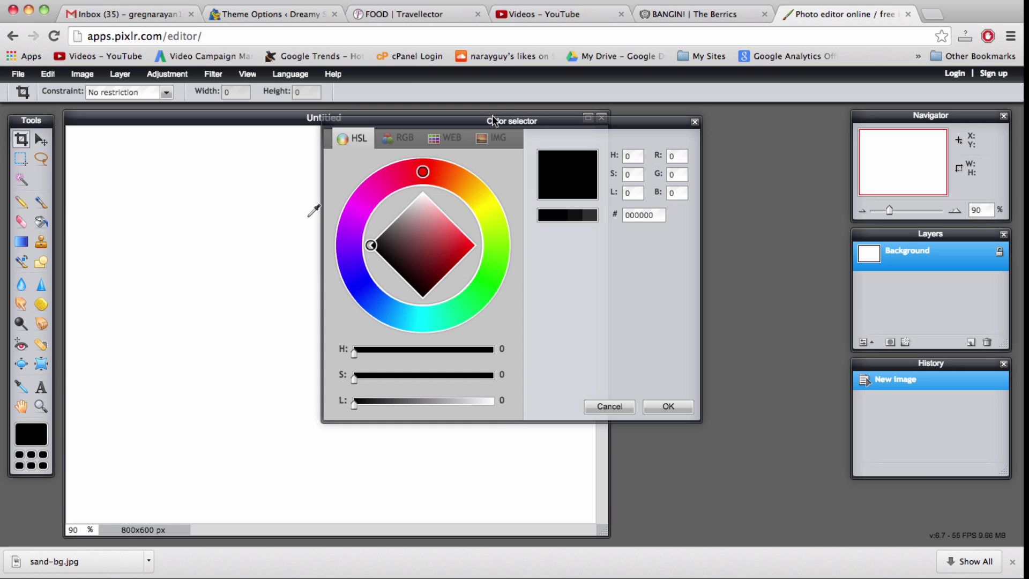
left_click_drag(520, 127, 703, 106)
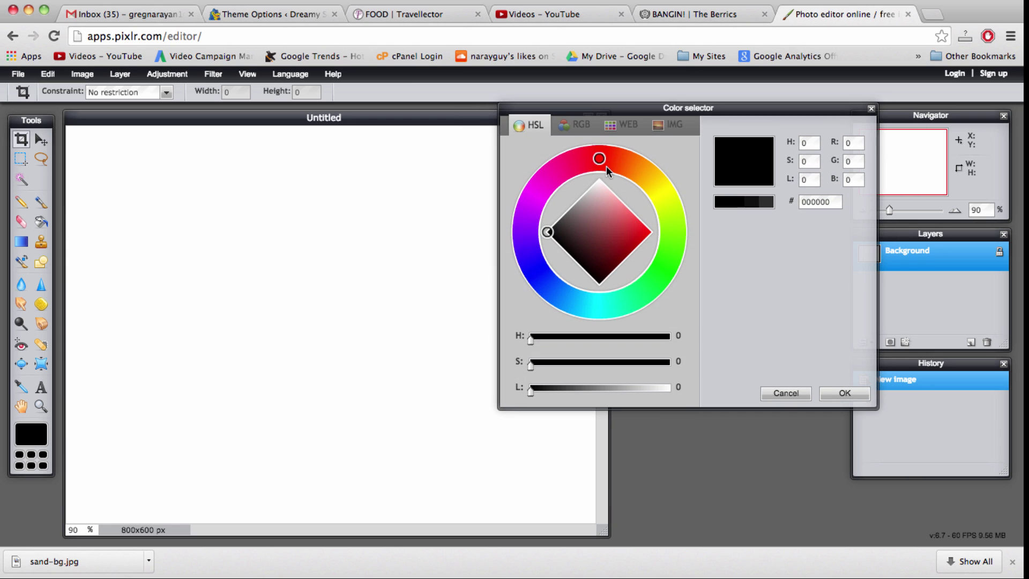
mouse_move(599, 163)
left_mouse_down()
mouse_move(662, 199)
mouse_move(663, 254)
mouse_move(671, 206)
mouse_move(658, 188)
left_mouse_up()
left_click_drag(641, 228, 641, 229)
left_click(668, 258)
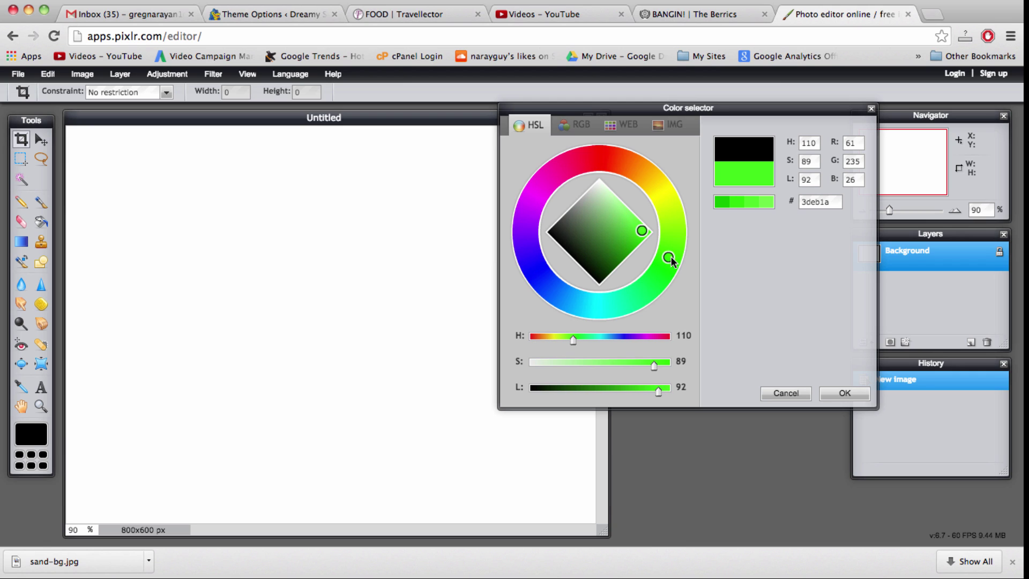
left_click(623, 211)
left_click(626, 223)
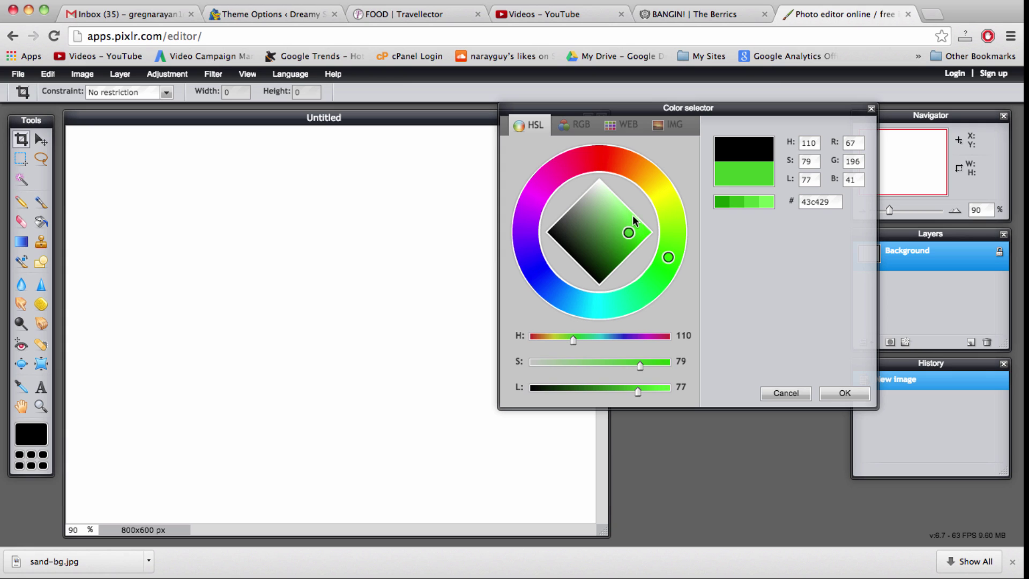
left_click(632, 221)
left_click(639, 231)
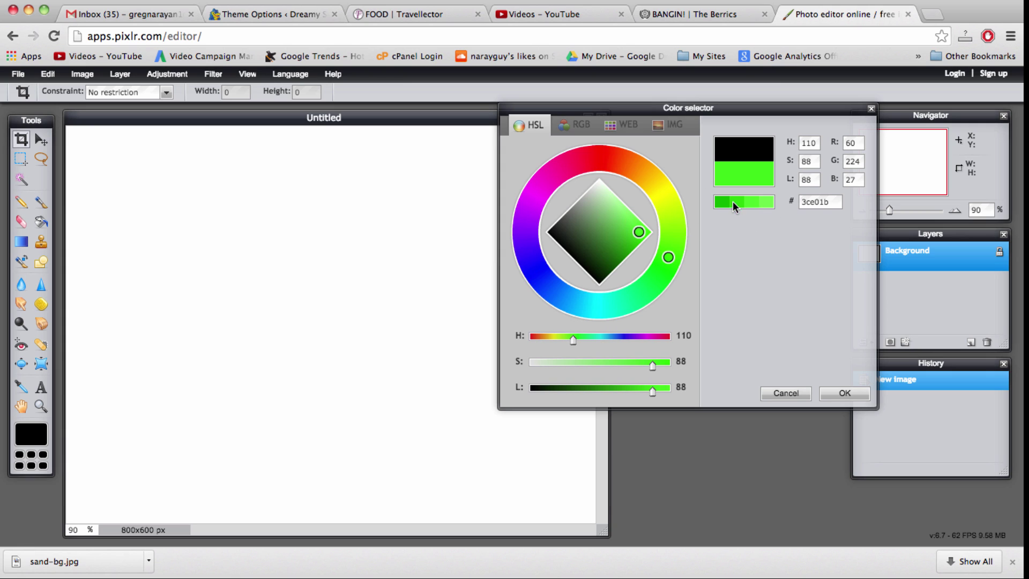
Settle on the light cyan 1dc7de and copy its hex code.
left_click(563, 291)
left_click(591, 305)
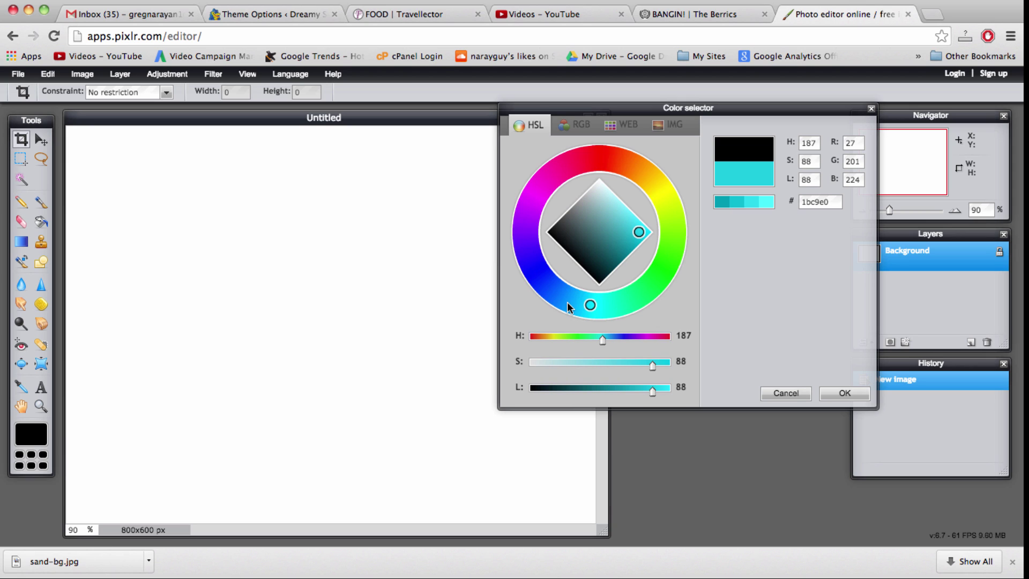
left_click(735, 204)
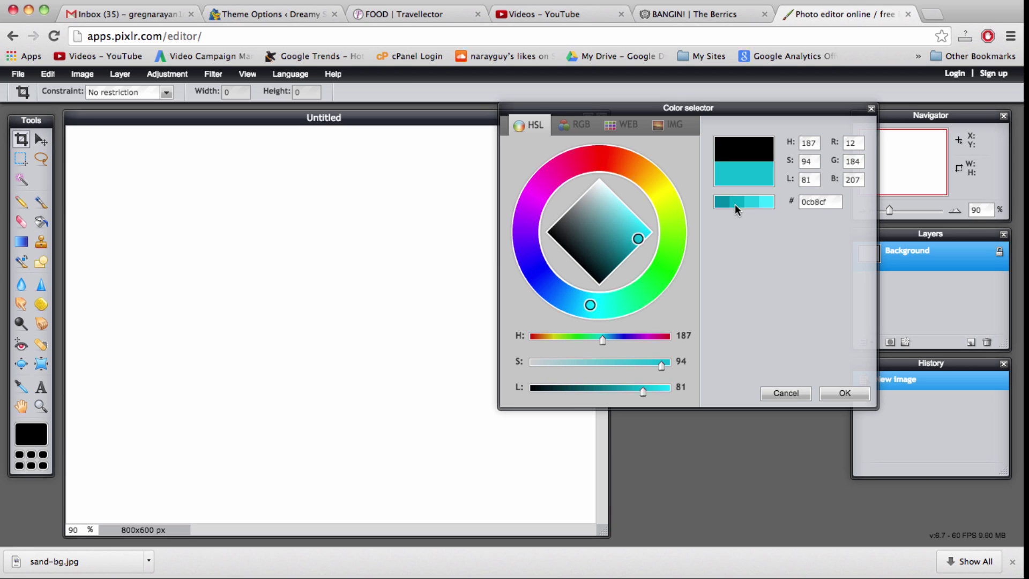
left_click(753, 201)
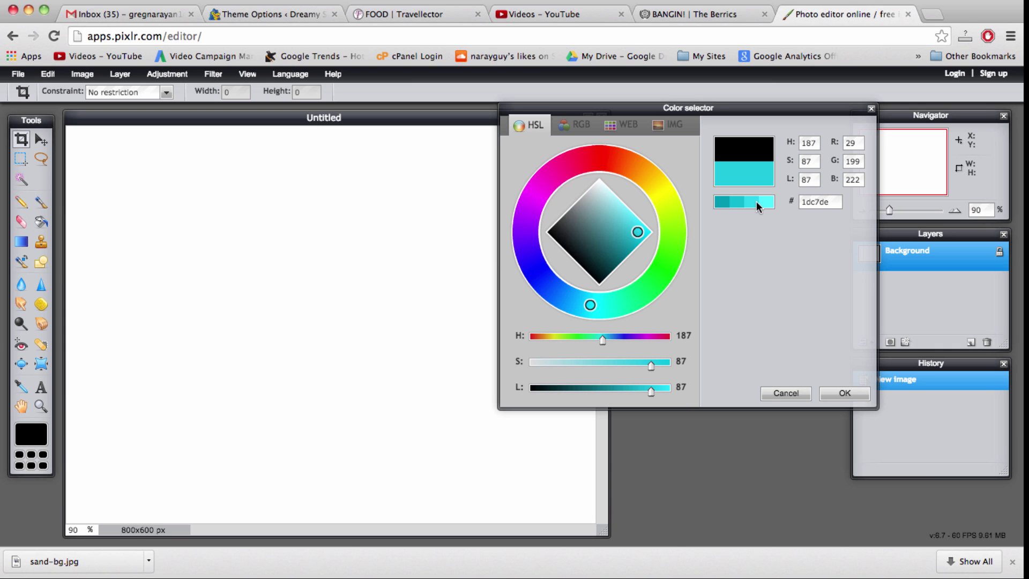
double_click(825, 203)
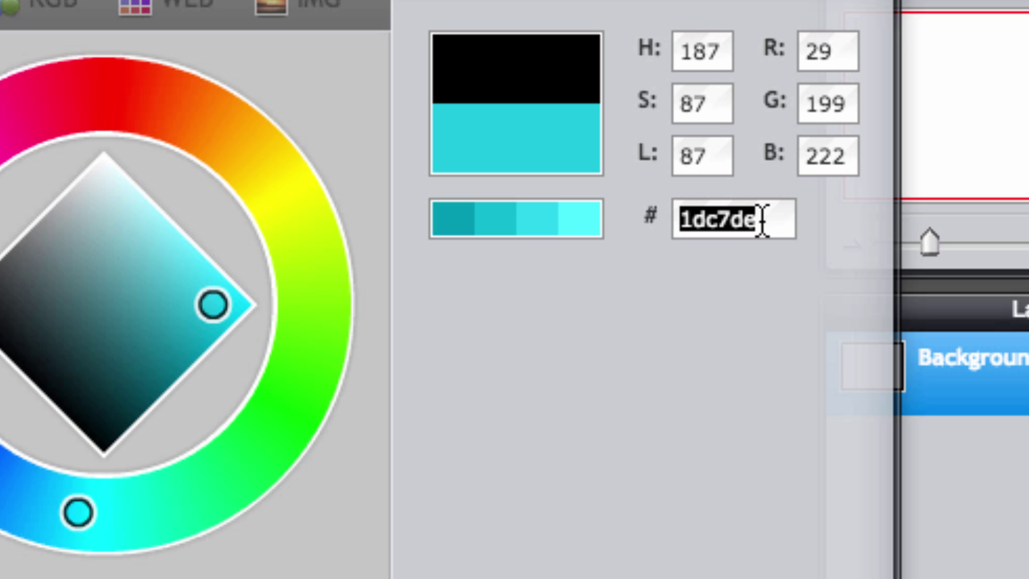
right_click(709, 219)
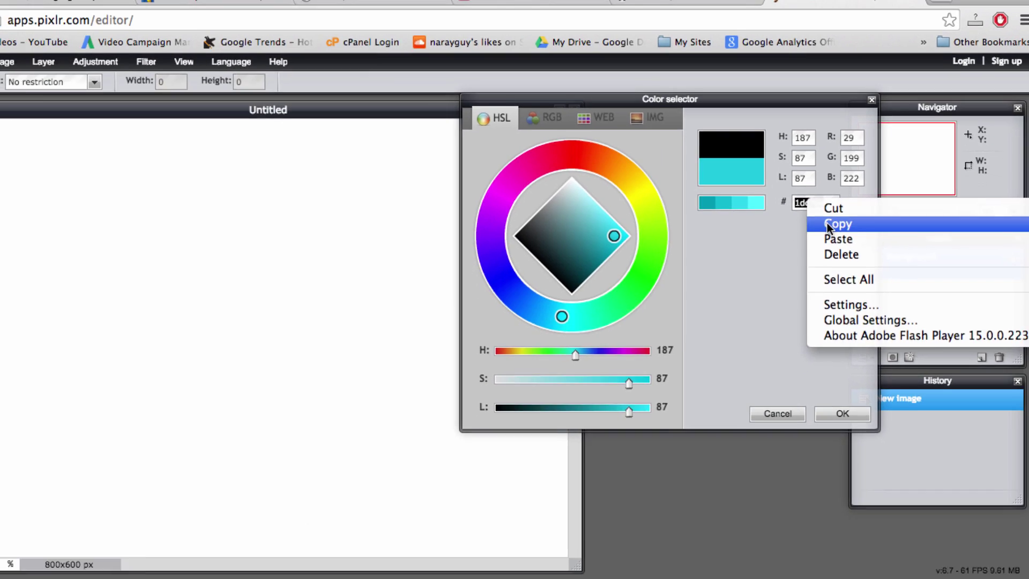
left_click(830, 223)
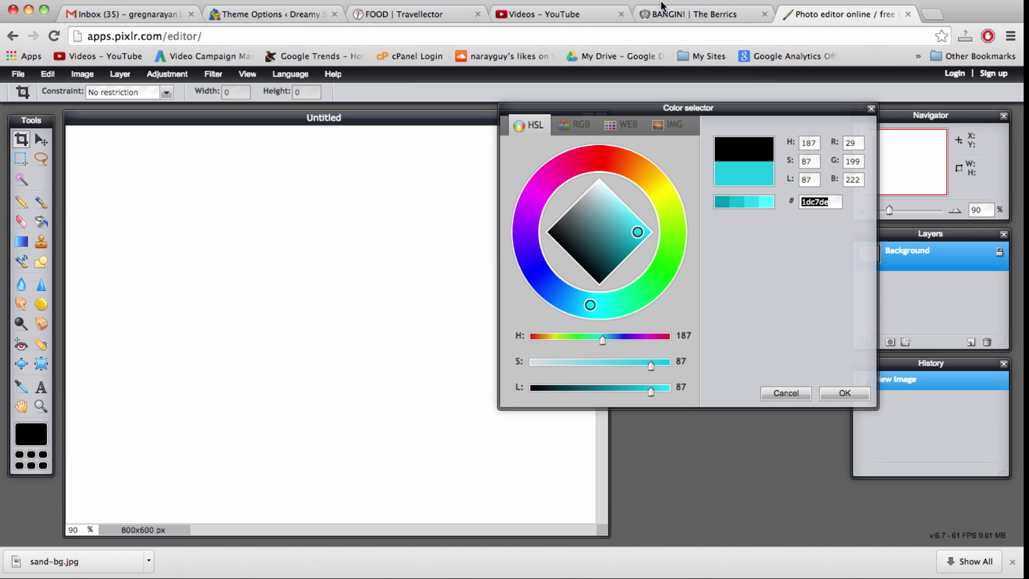
Complete the custom CSS rule as body { background: #1dc7de; }.
left_click(294, 14)
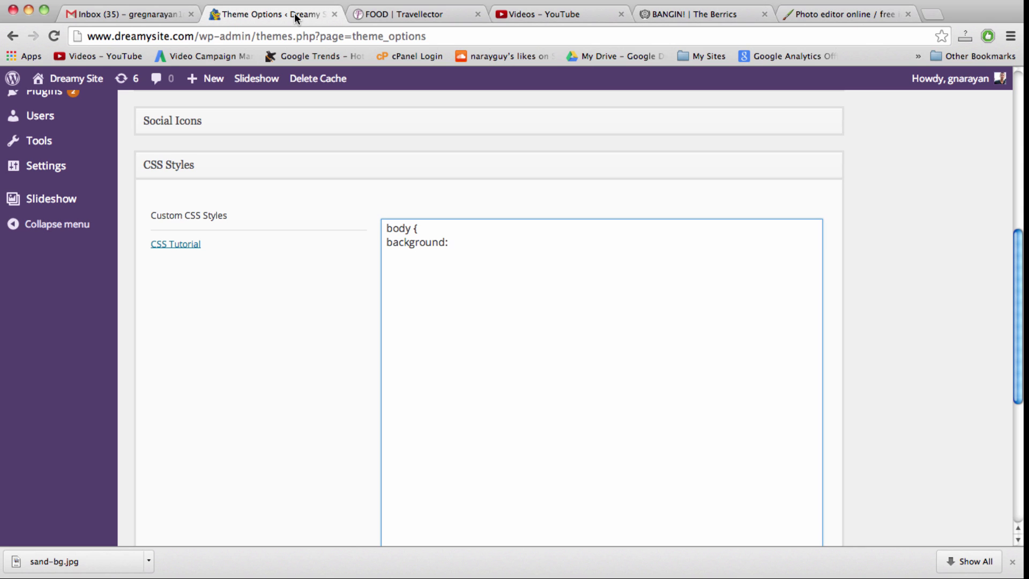
left_click(475, 242)
type("#")
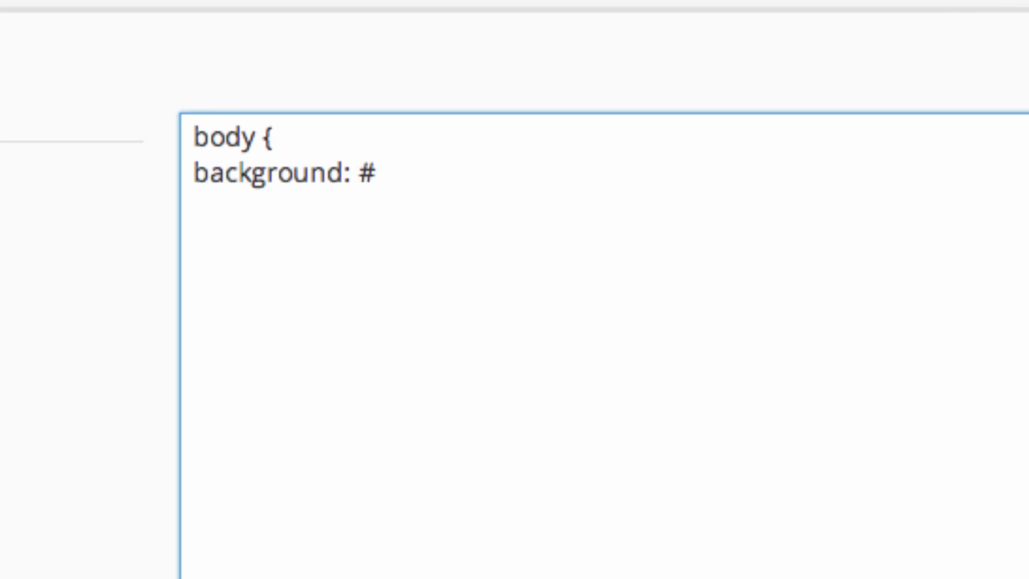
type("1dc7de")
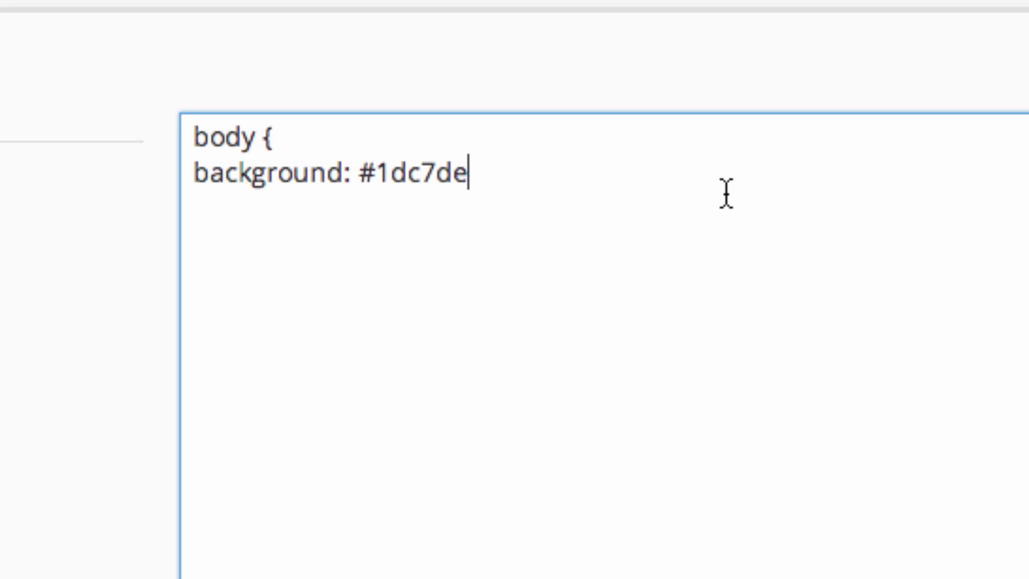
type(";")
key("Return")
type("}")
Review the three-line body rule and save the theme options.
left_click_drag(205, 208, 166, 137)
left_click(221, 236)
left_click_drag(275, 225, 184, 134)
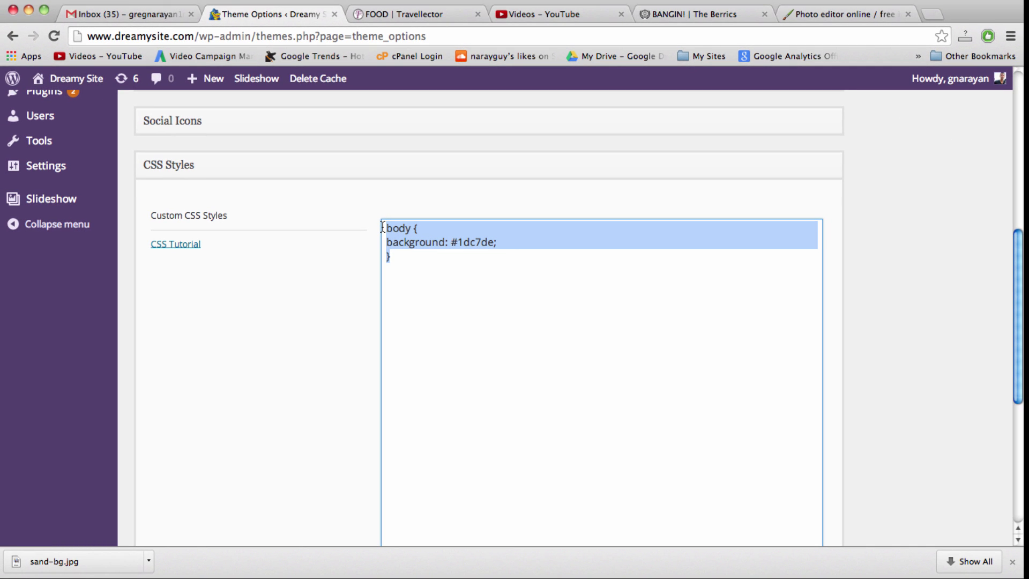
left_click(423, 266)
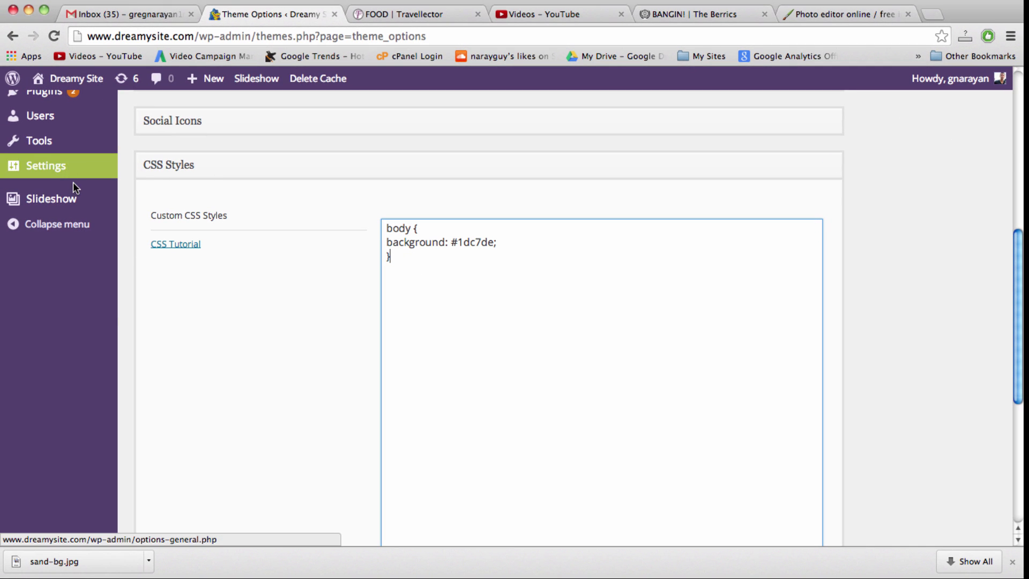
scroll(72, 188, "up", 5)
scroll(73, 182, "down", 10)
scroll(264, 221, "up", 10)
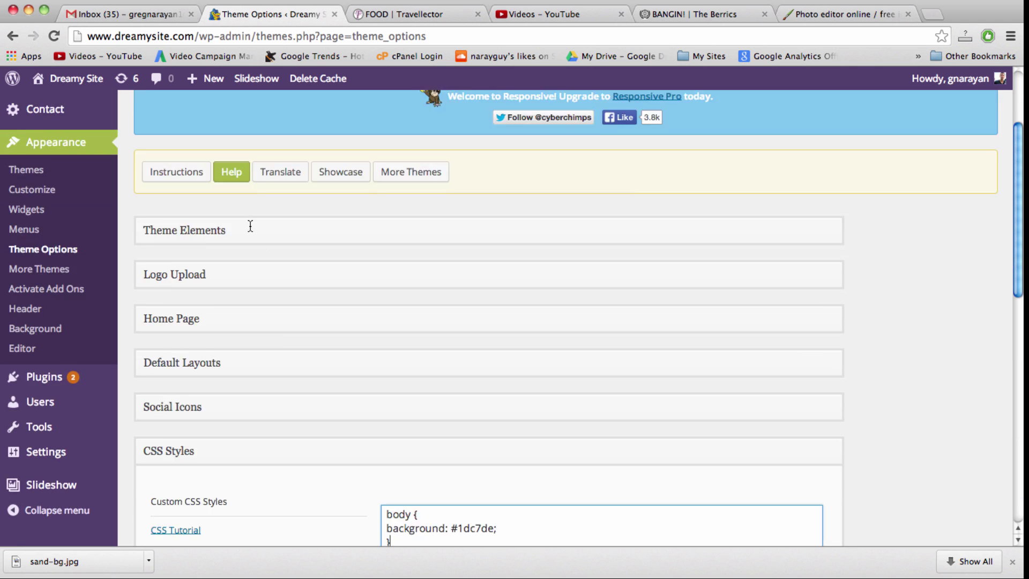
scroll(117, 355, "down", 6)
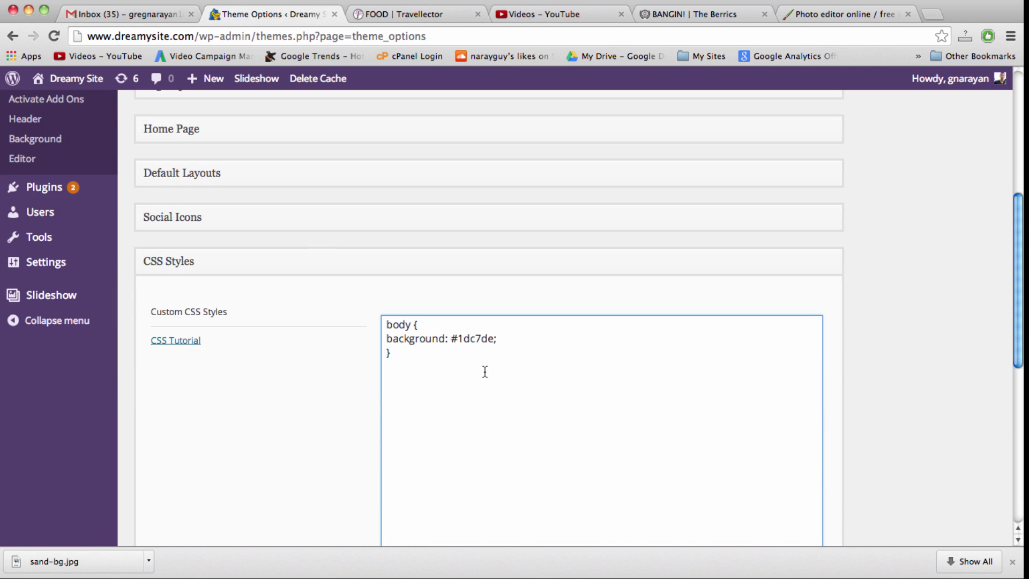
scroll(485, 372, "down", 5)
left_click(192, 393)
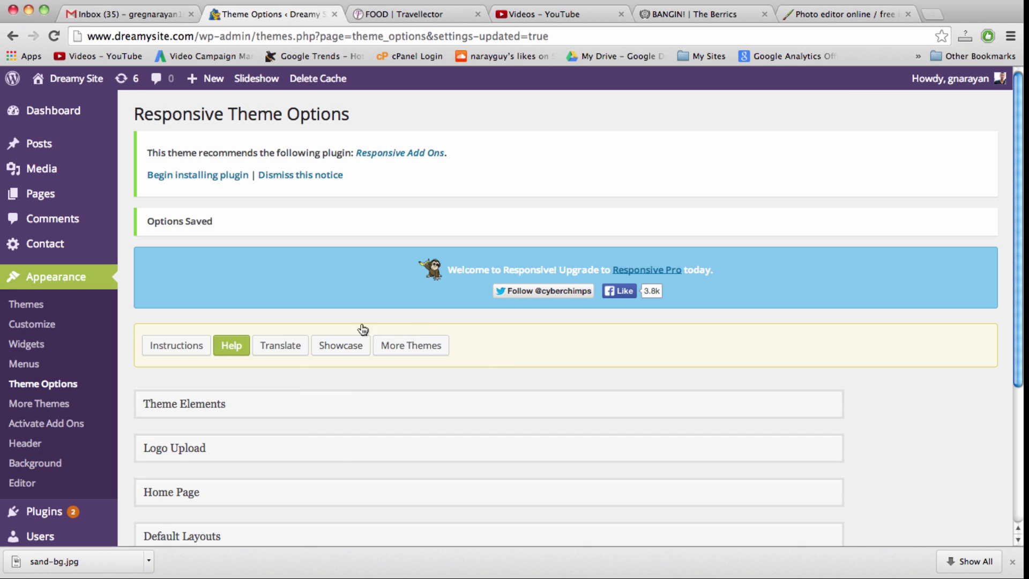
Open the theme editor on the Responsive theme's style.css and scroll through it.
scroll(351, 451, "down", 3)
scroll(350, 451, "down", 2)
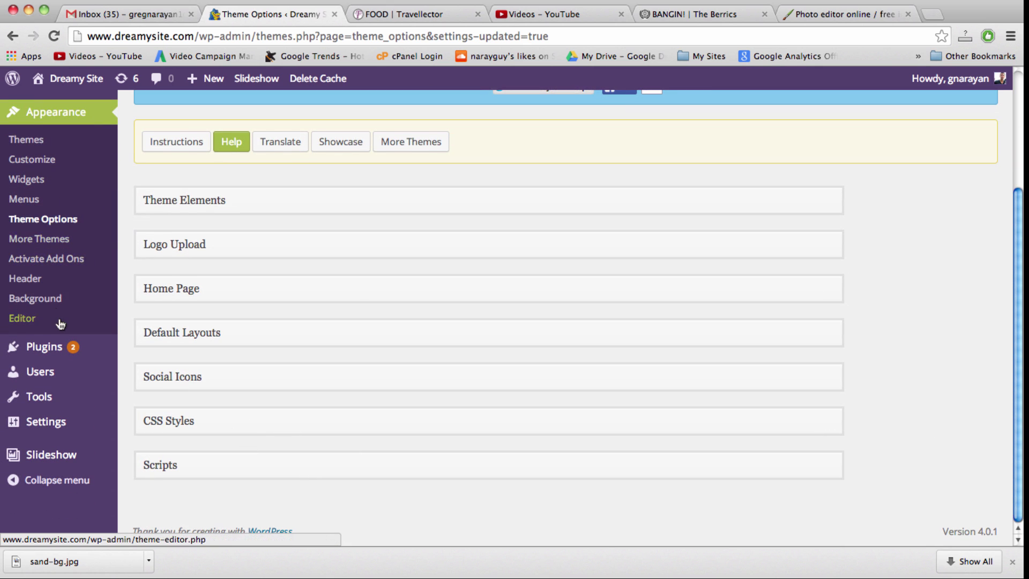
scroll(48, 320, "up", 5)
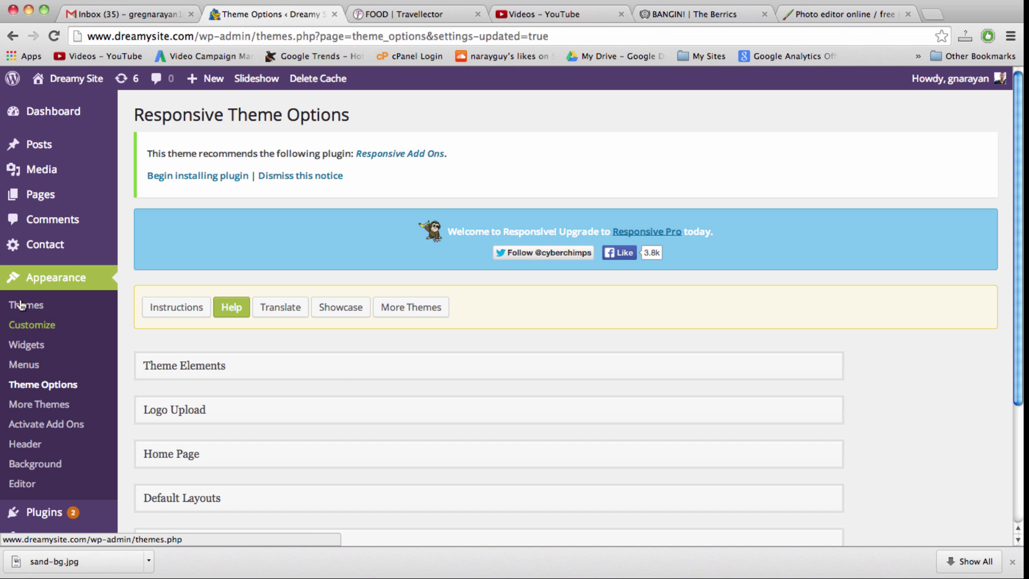
left_click(23, 480)
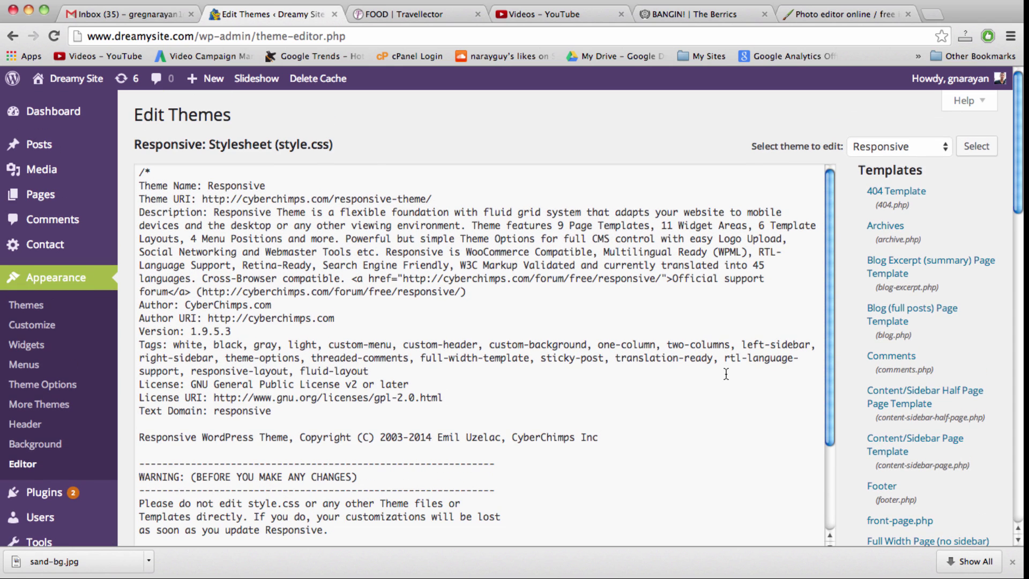
double_click(287, 144)
left_click(318, 145)
scroll(833, 333, "down", 10)
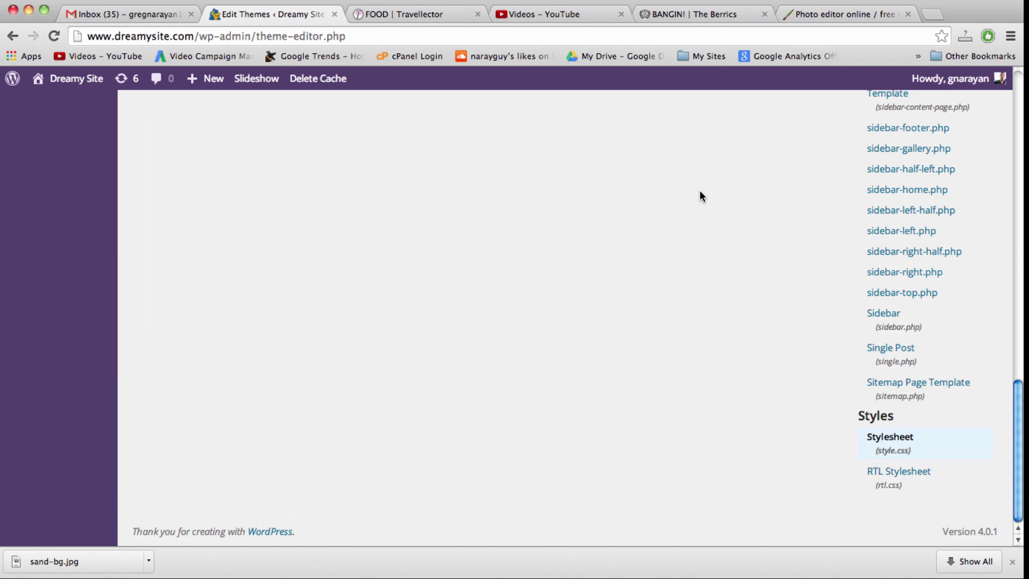
scroll(699, 193, "up", 10)
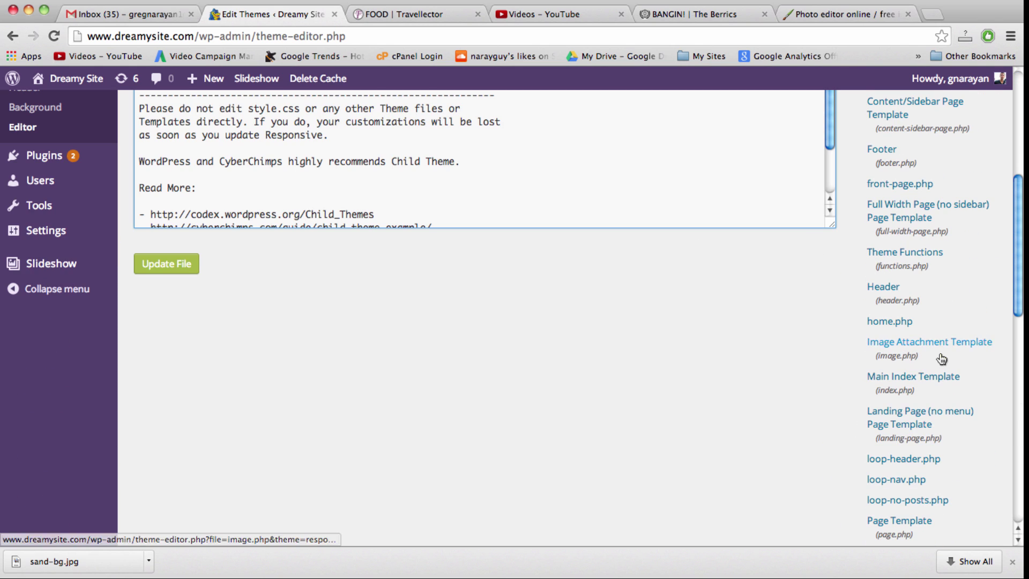
scroll(942, 358, "up", 5)
scroll(667, 276, "down", 2)
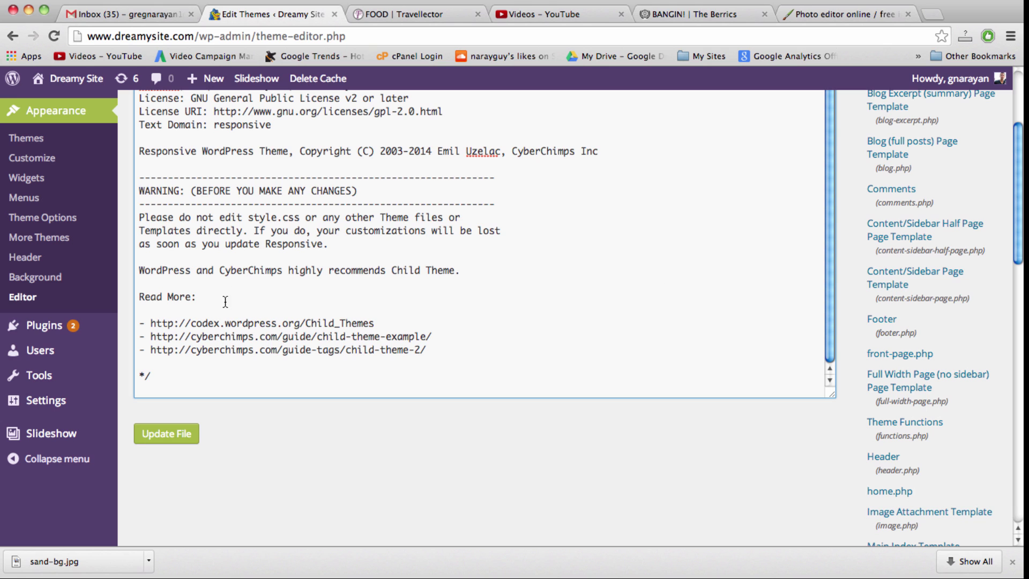
Paste the body background rule below style.css's header comment, then undo it, leaving the file unchanged.
left_click(180, 379)
key("Return")
key("Return")
key("super+v")
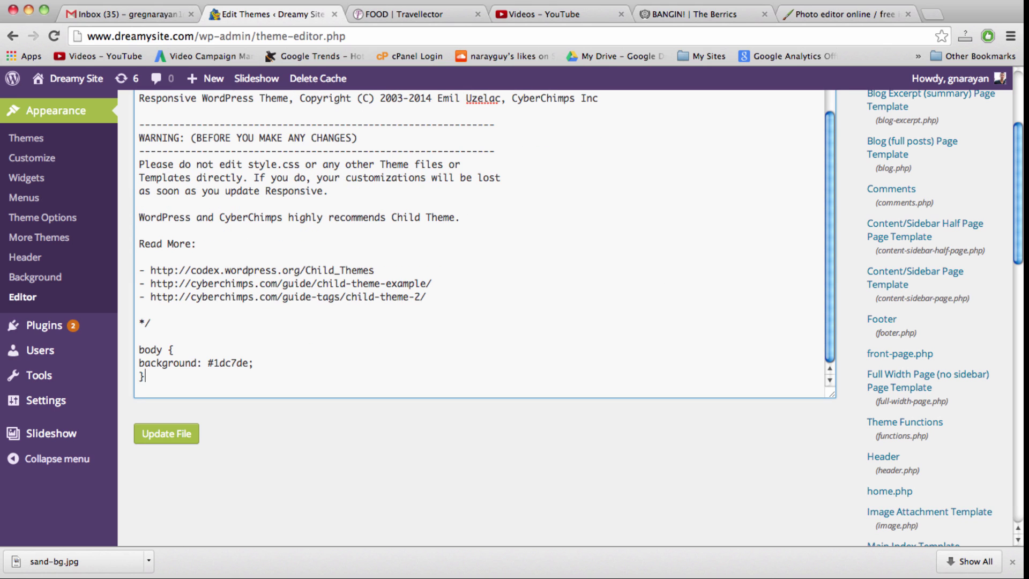
key("super+z")
key("BackSpace")
key("BackSpace")
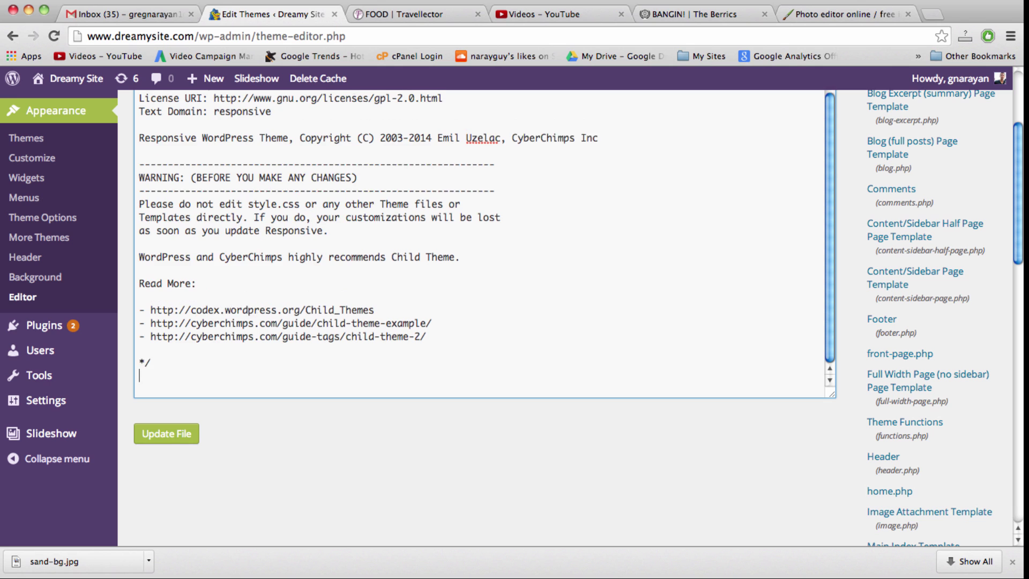
Open the live site in a new tab to view the homepage.
right_click(80, 78)
left_click(341, 40)
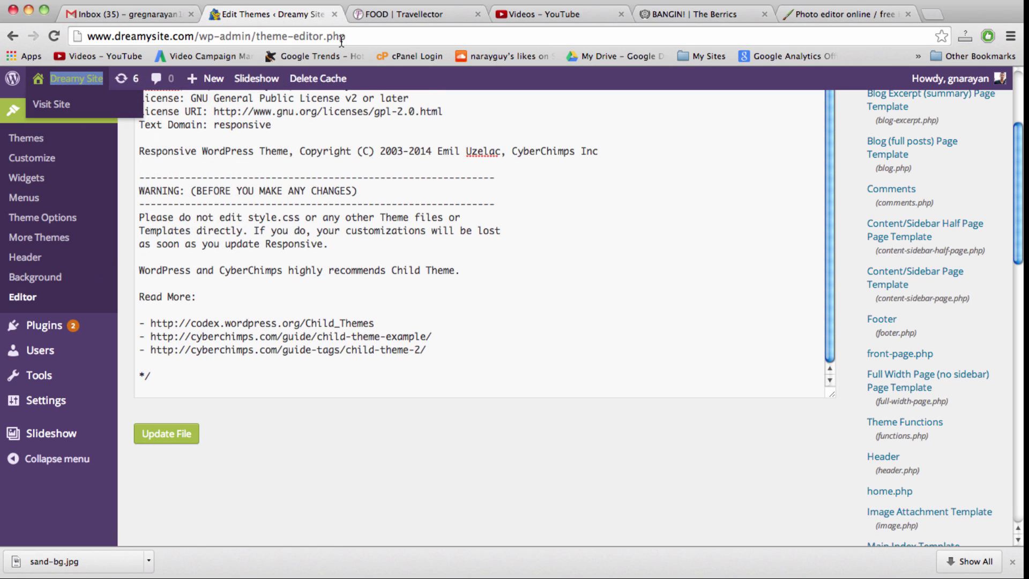
left_click(380, 15)
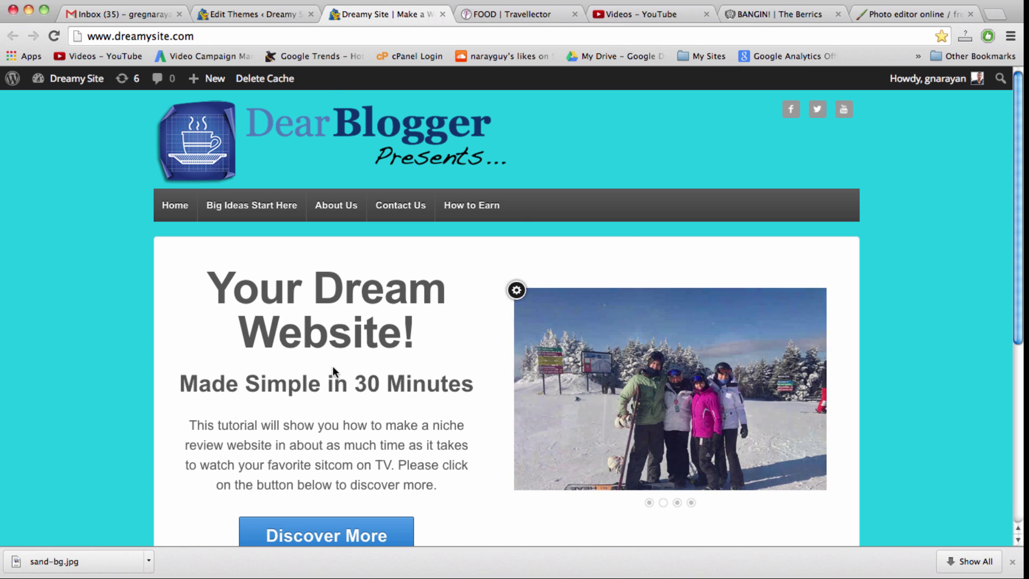
Reopen Theme Options' CSS Styles to show the body #1dc7de rule, then return to the cyan homepage.
left_click(269, 18)
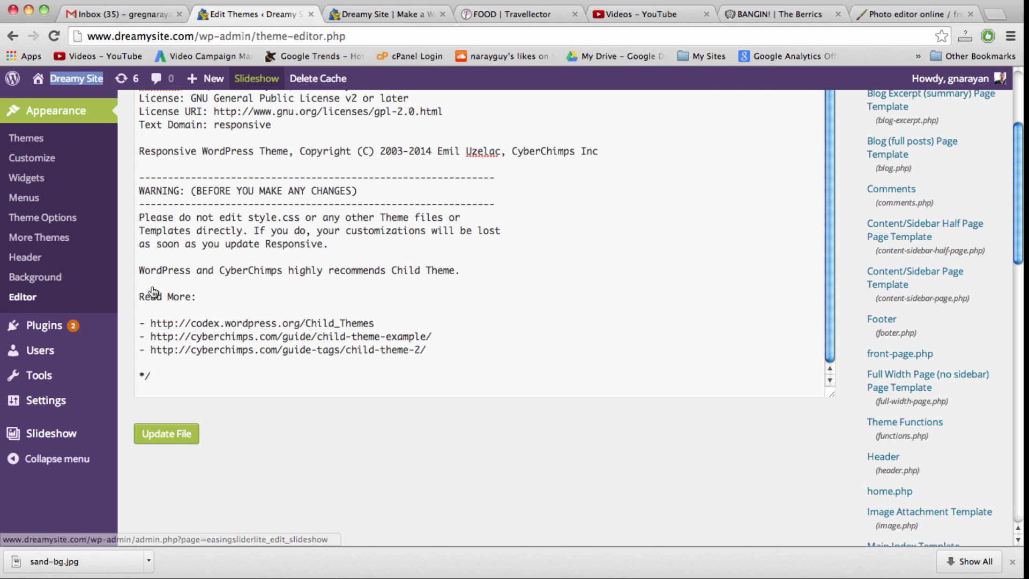
scroll(156, 356, "up", 4)
left_click(40, 219)
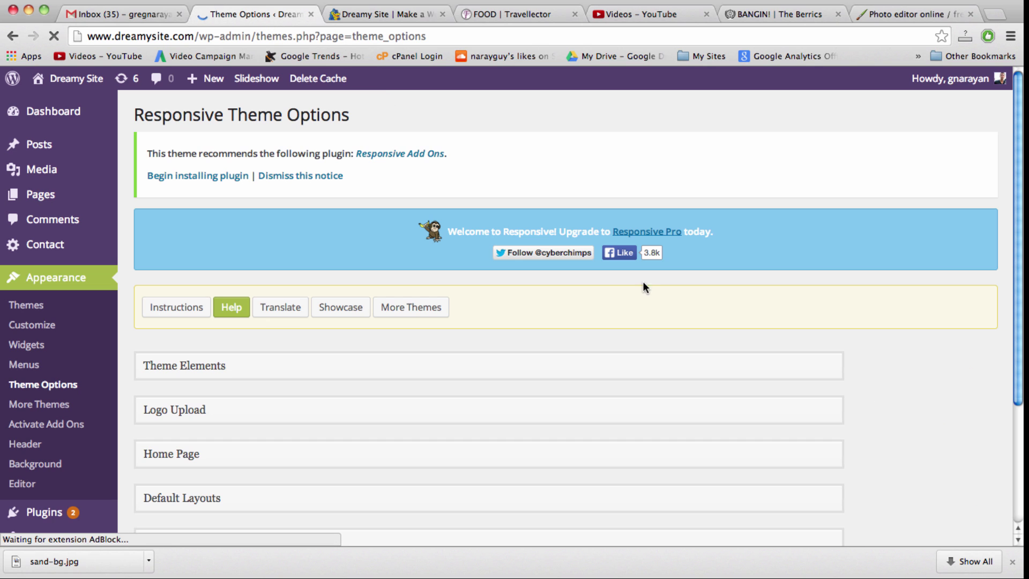
scroll(890, 440, "down", 5)
left_click(796, 435)
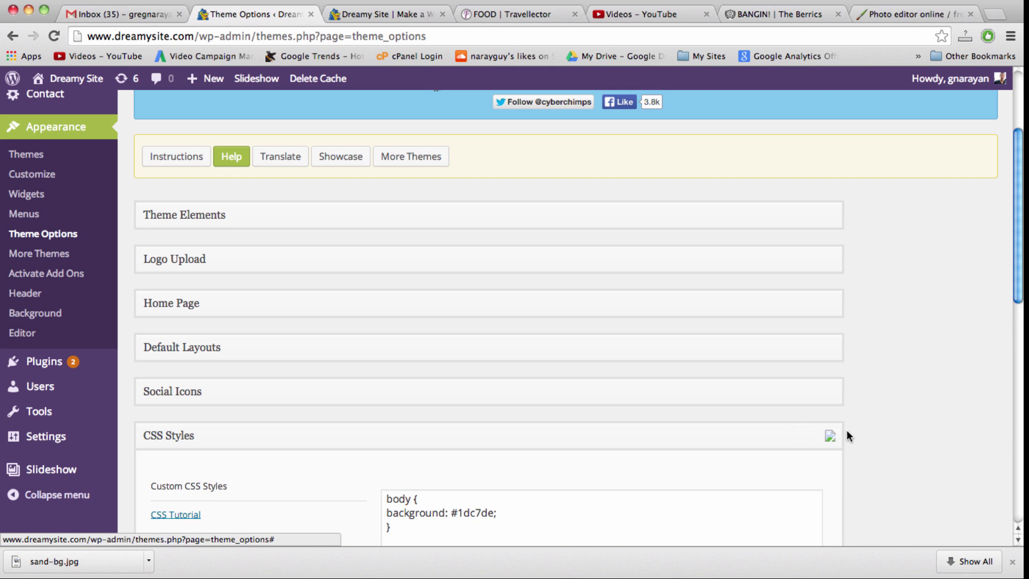
scroll(883, 430, "down", 3)
double_click(403, 377)
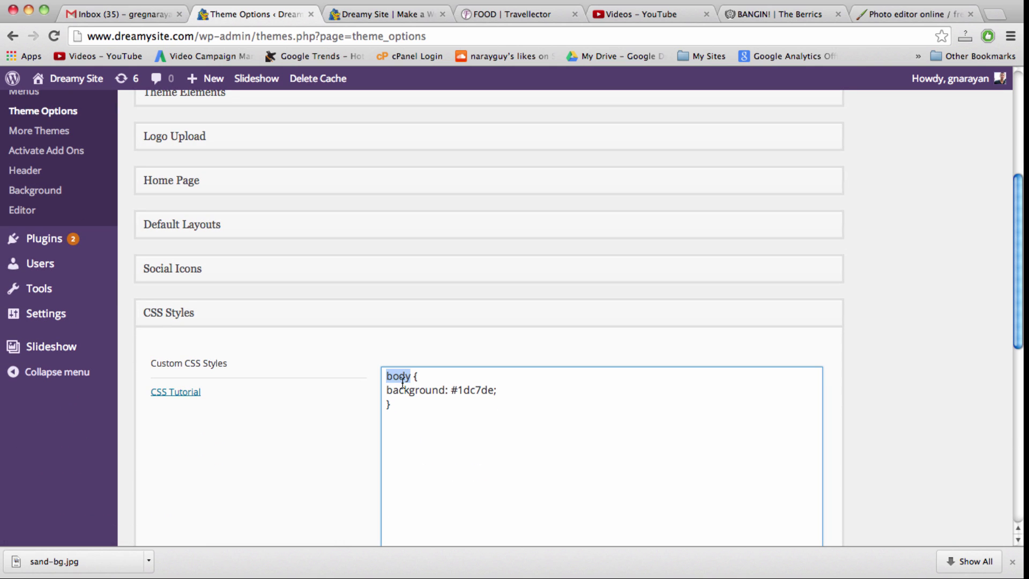
left_click(404, 17)
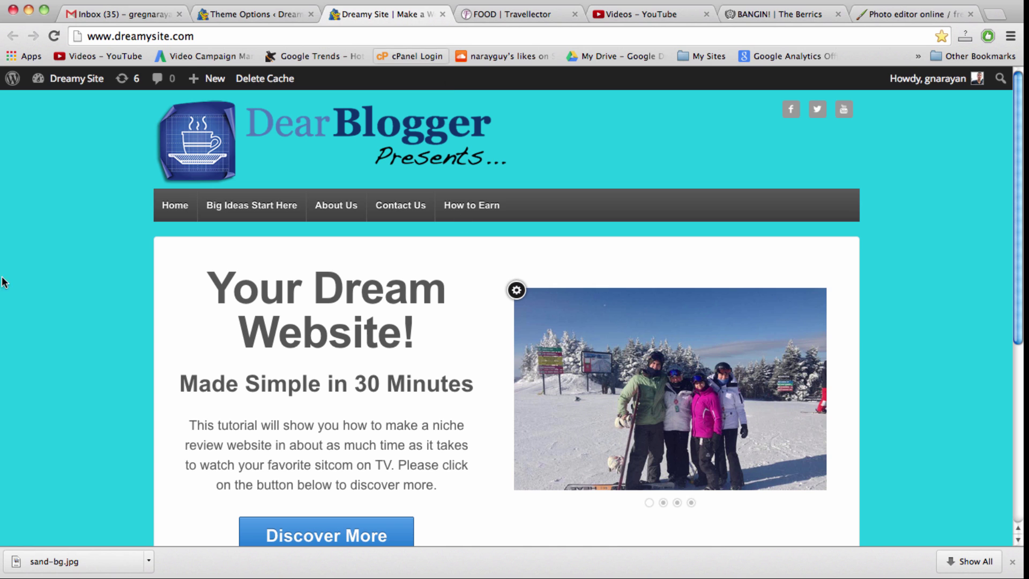
right_click(94, 329)
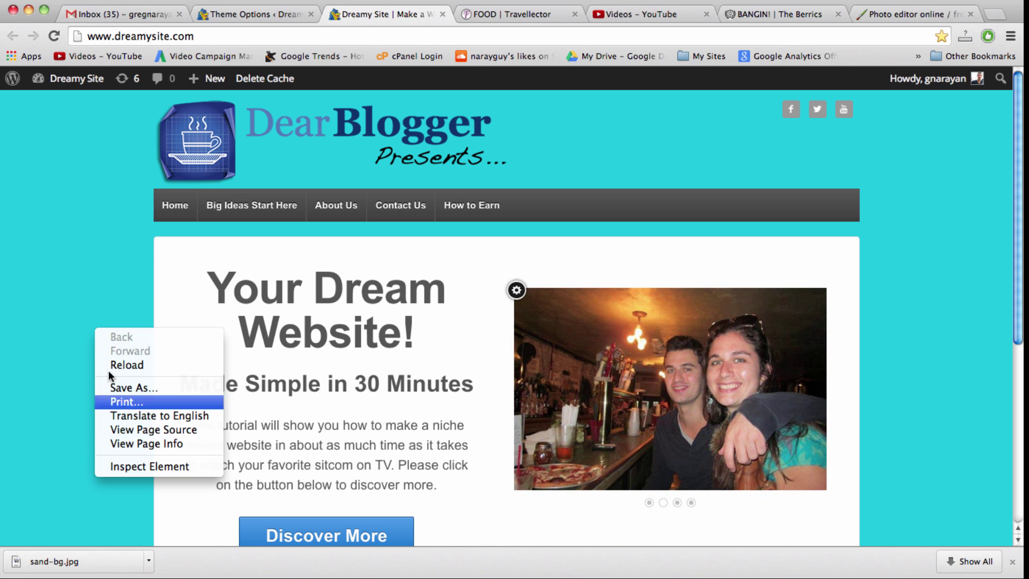
left_click(126, 466)
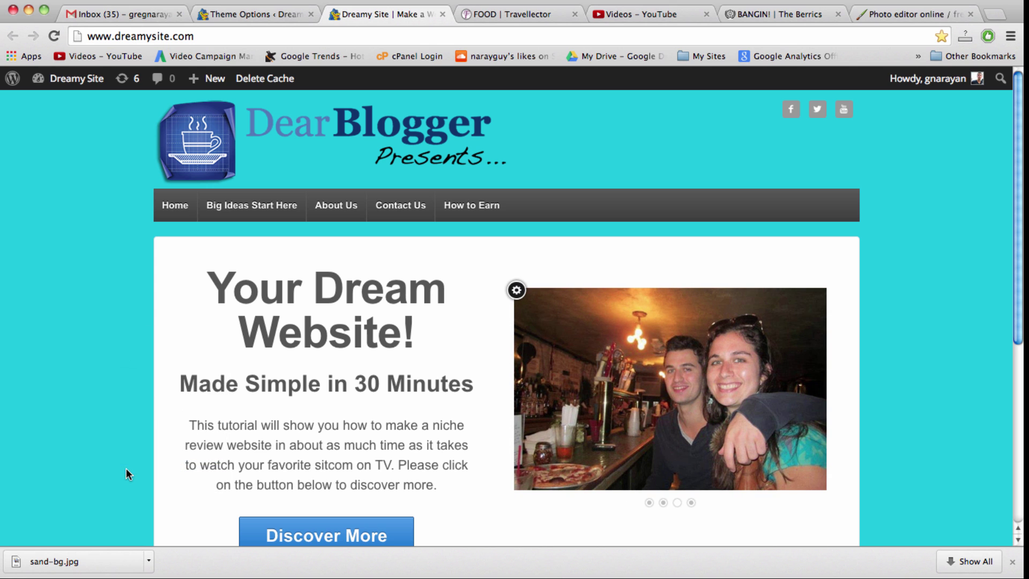
right_click(80, 253)
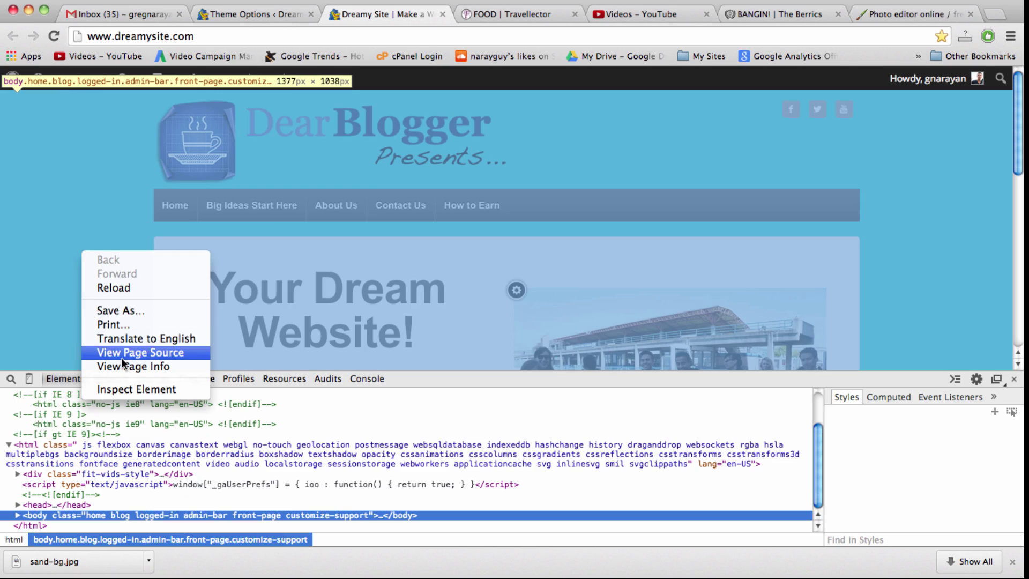
left_click(89, 208)
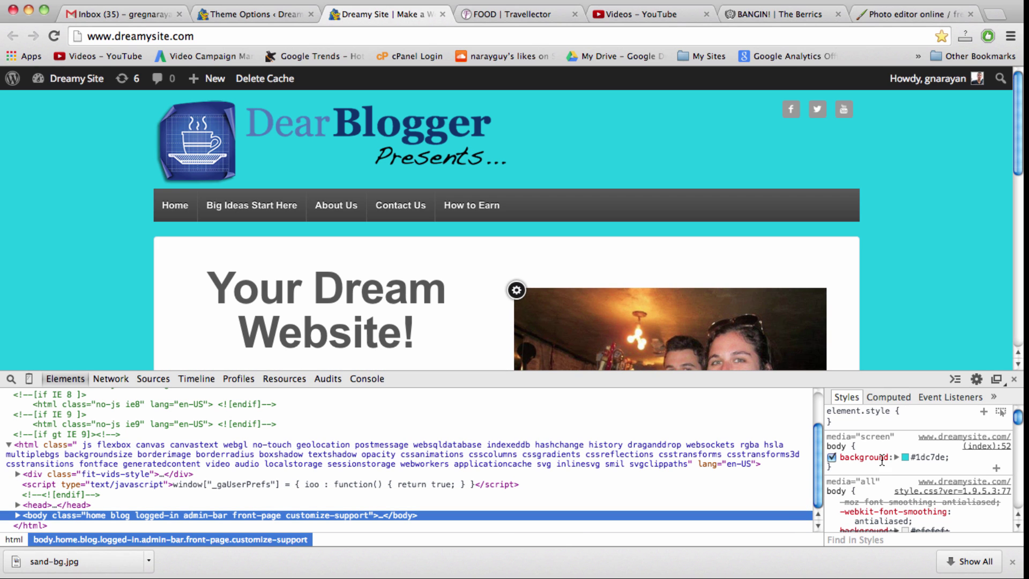
left_click(832, 457)
left_click(832, 456)
left_click(831, 457)
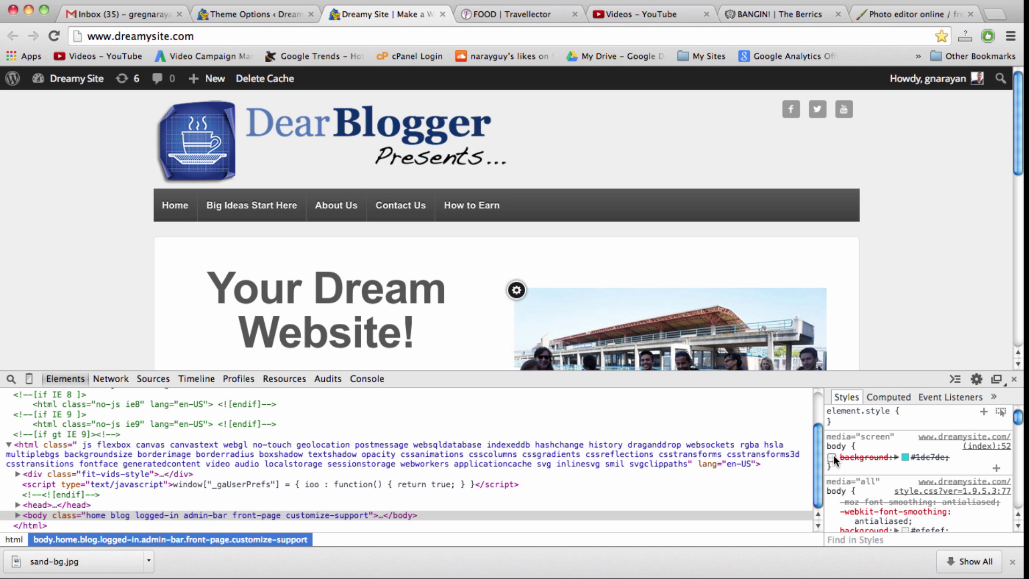
left_click(832, 457)
left_click(832, 457)
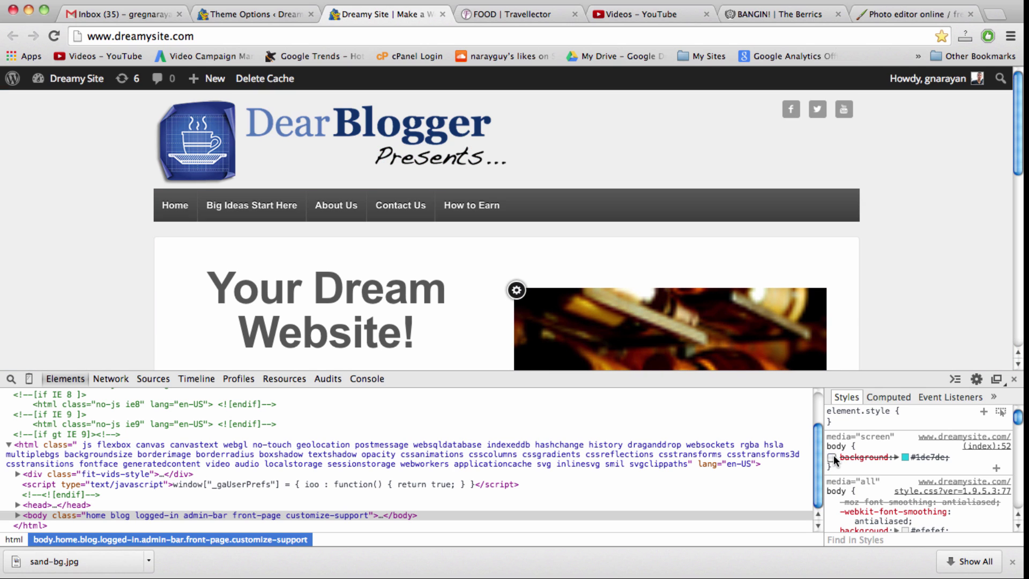
left_click(832, 456)
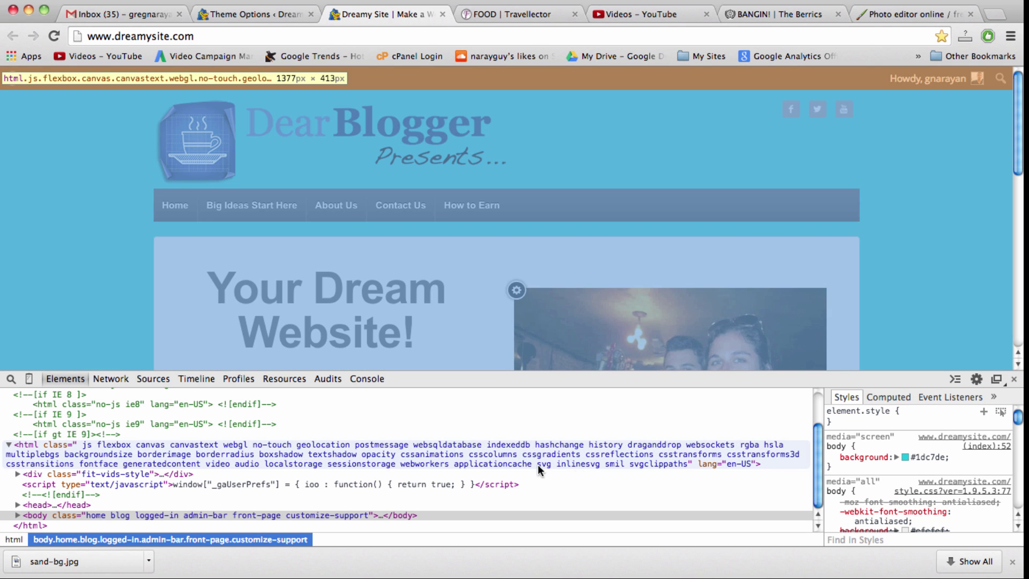
left_click(18, 516)
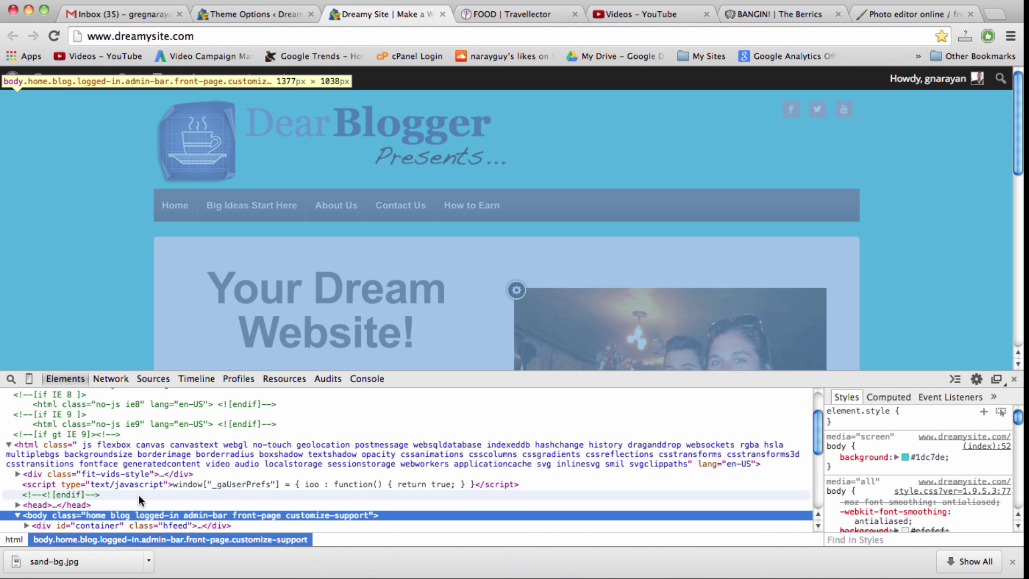
scroll(139, 494, "down", 3)
left_click(118, 444)
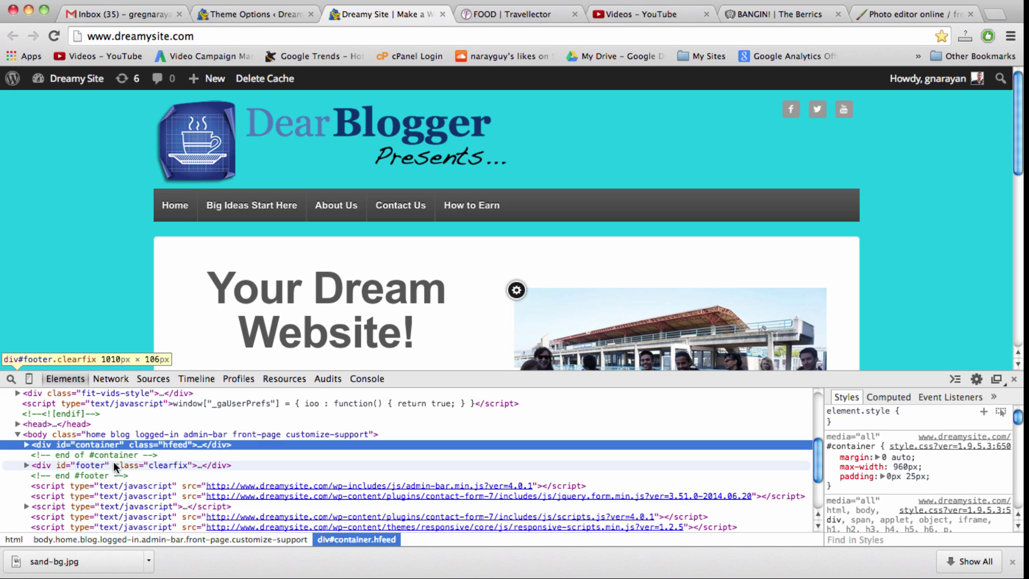
left_click(114, 465)
left_click(118, 485)
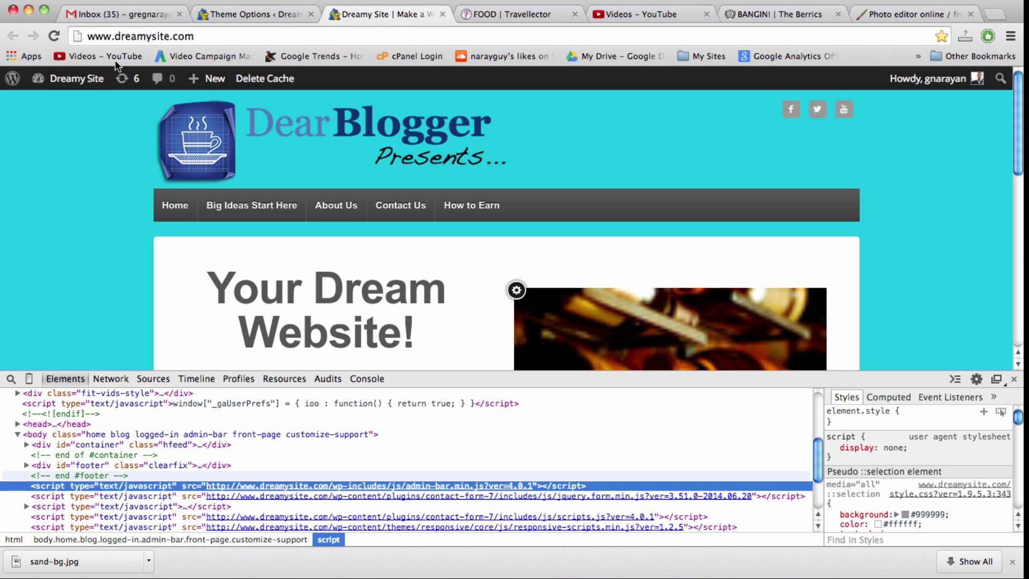
key("super+alt+i")
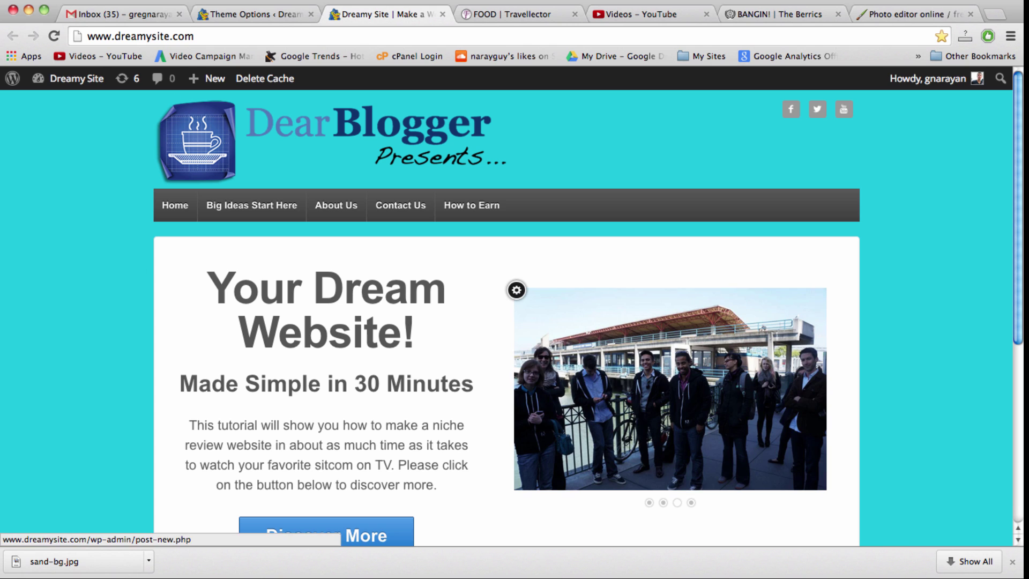
Add a blank line after the background declaration inside the body CSS rule.
left_click(268, 15)
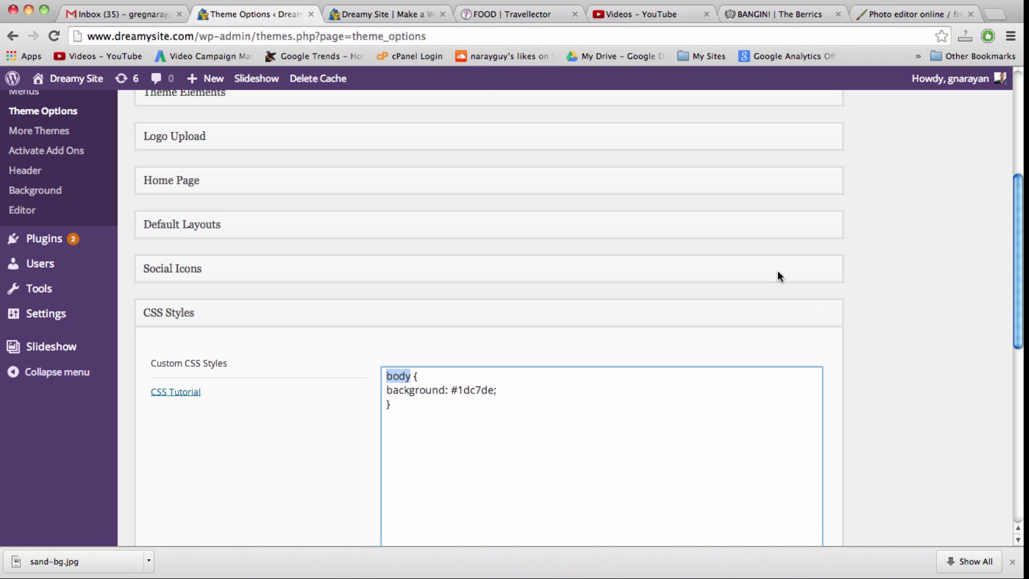
left_click(521, 391)
key("Return")
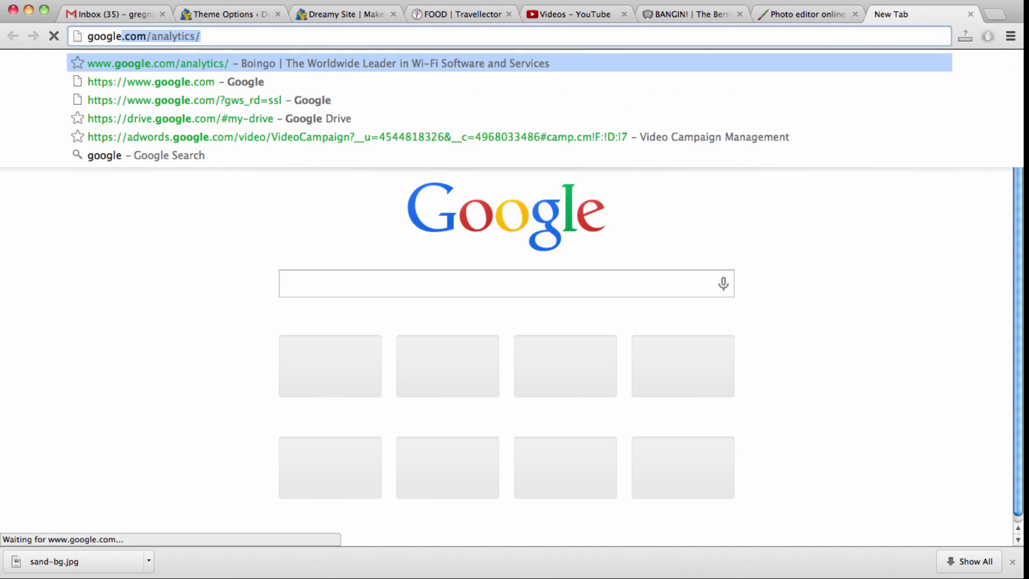
Search Google Images for 'pattern bg' and browse the results.
type("om/images")
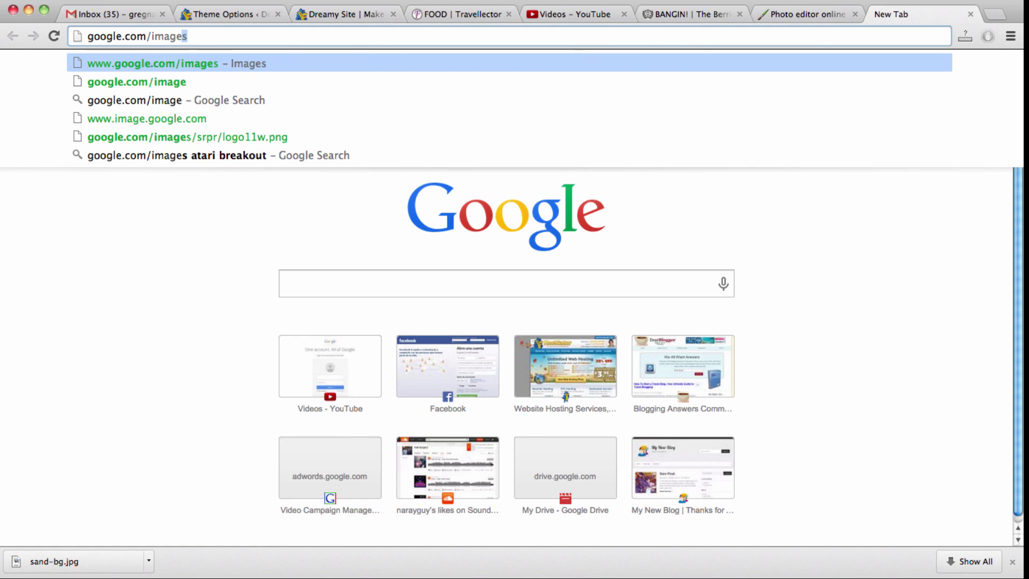
key("Return")
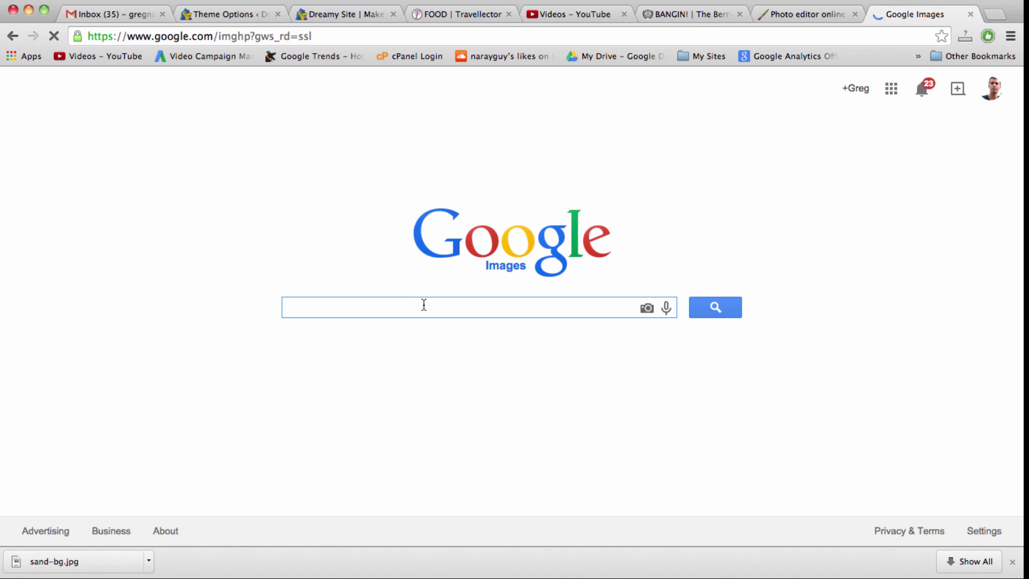
type("pattern b")
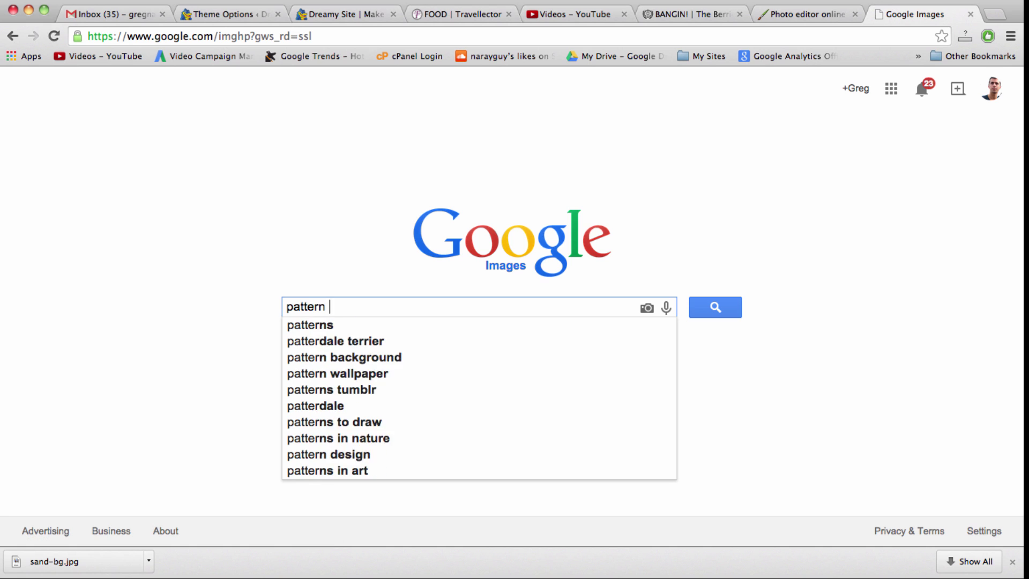
type("g")
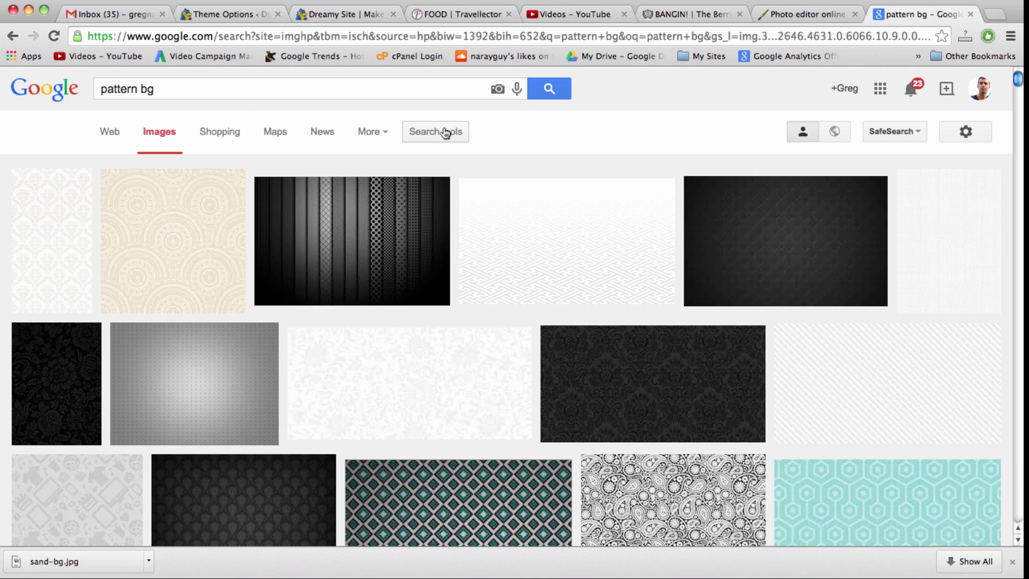
scroll(384, 364, "down", 5)
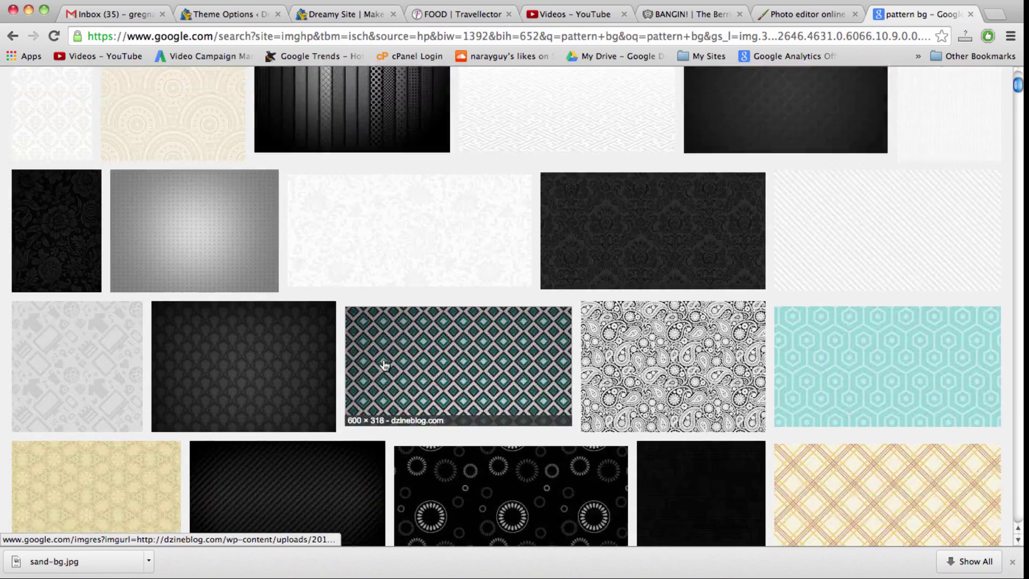
scroll(384, 364, "down", 10)
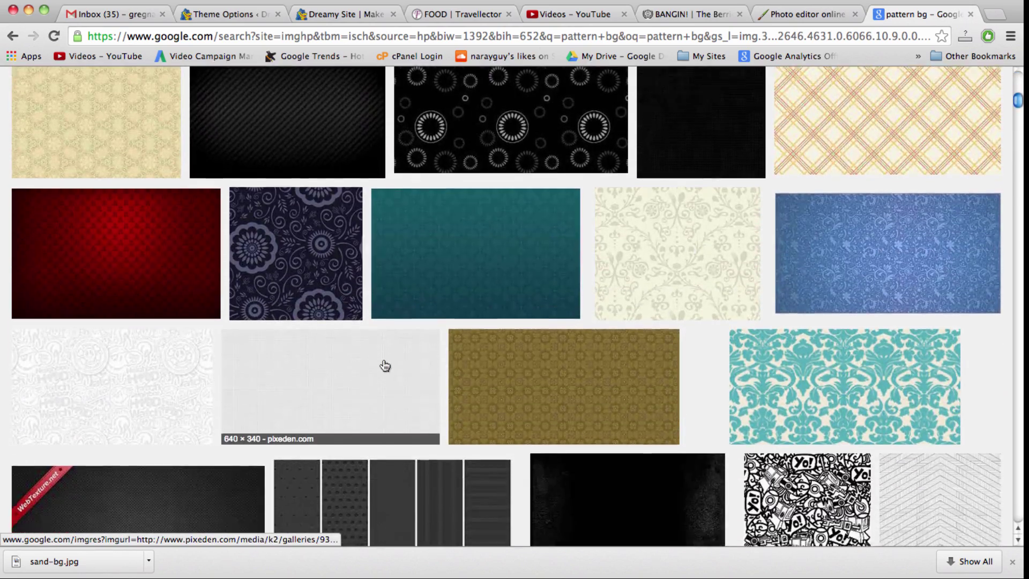
scroll(384, 365, "down", 9)
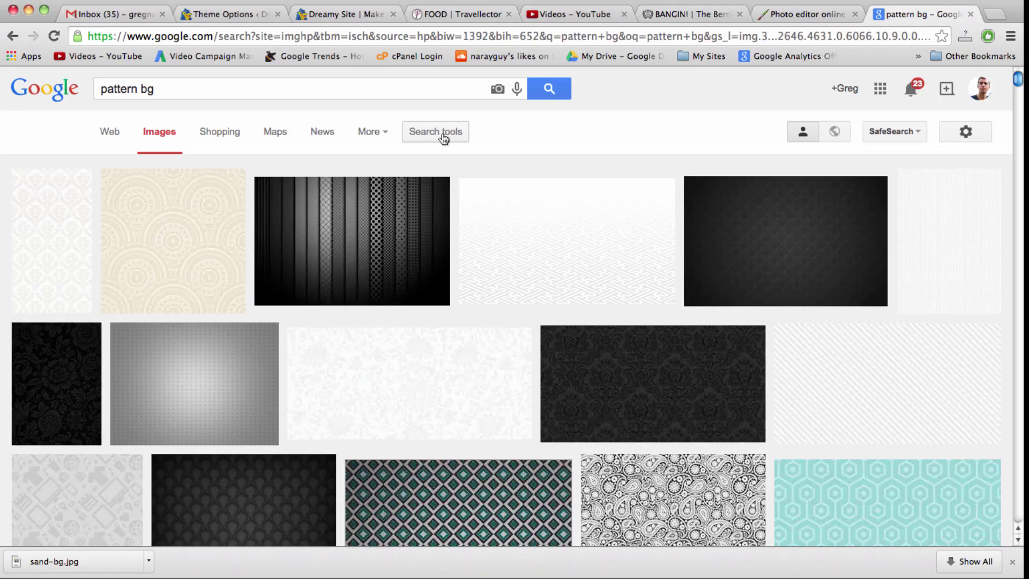
Filter the 'pattern bg' image results to icon-sized images.
left_click(442, 137)
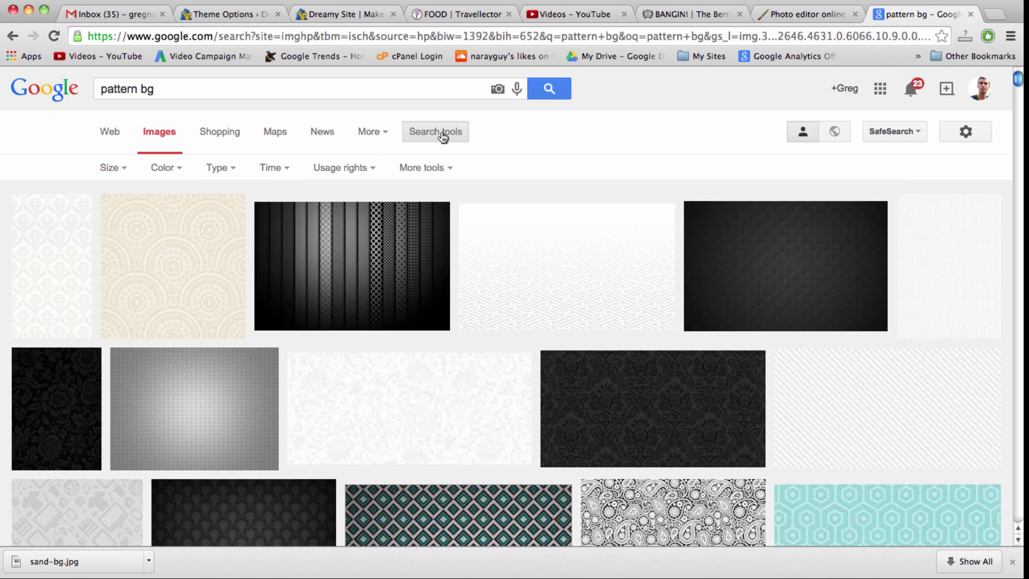
left_click(109, 167)
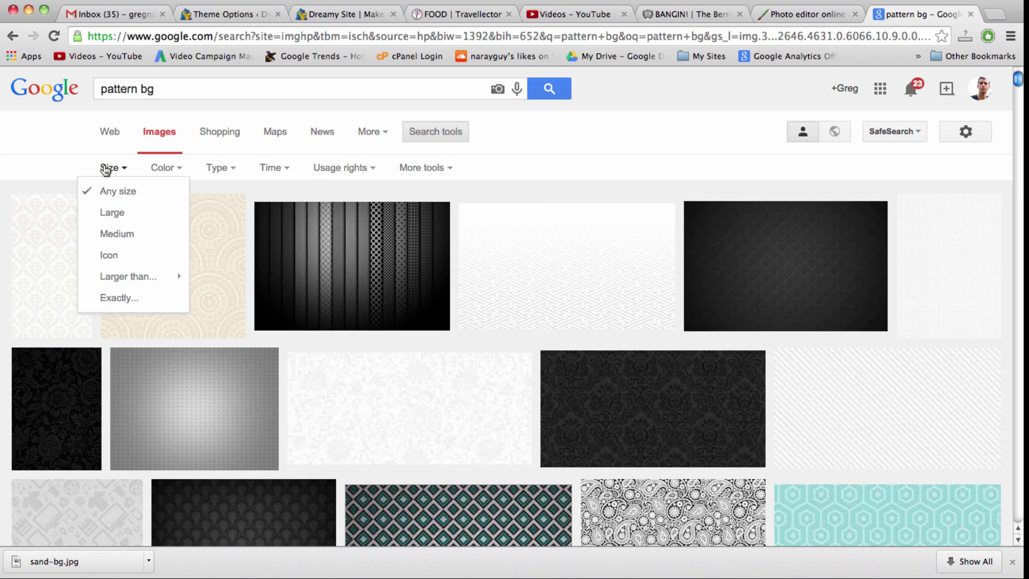
left_click(111, 261)
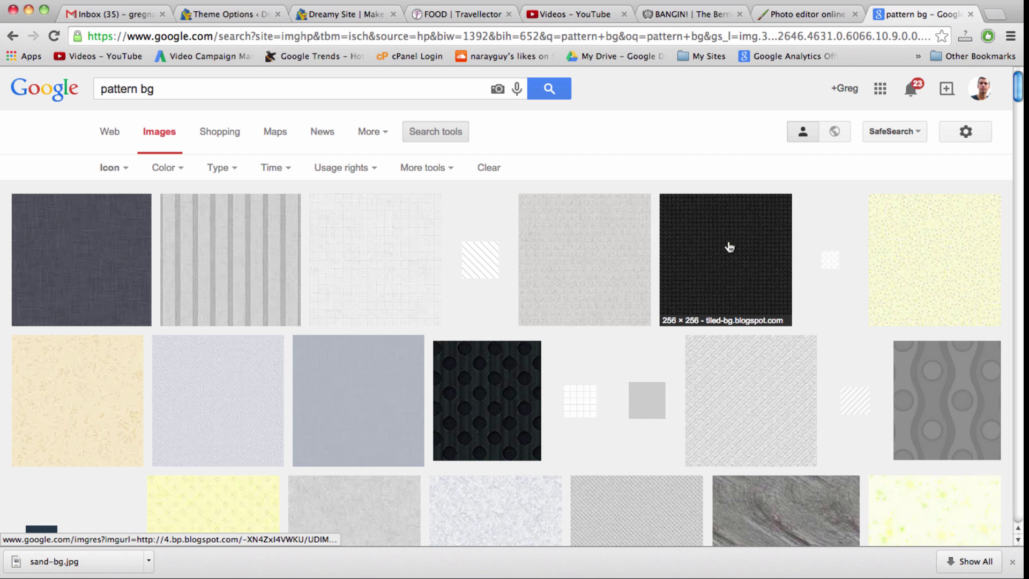
Scroll through the icon-sized results to find the glossy blue ceramic tile pattern.
scroll(403, 381, "down", 3)
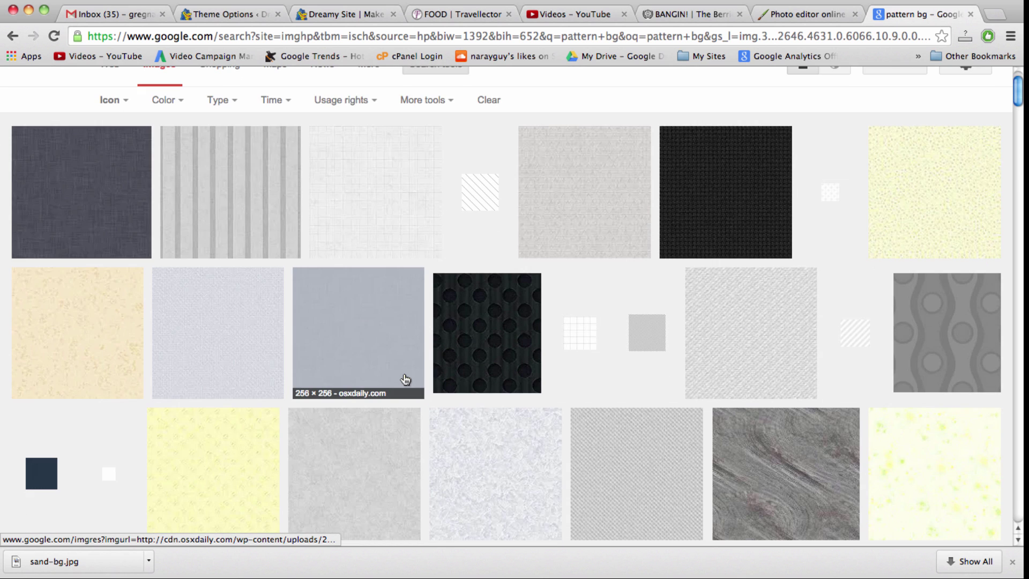
scroll(406, 379, "down", 5)
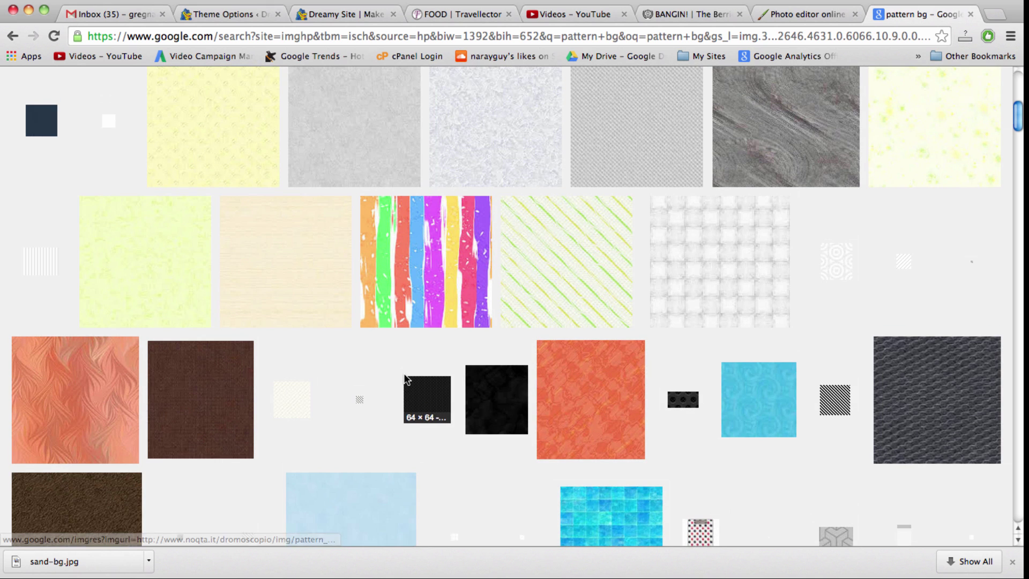
scroll(600, 413, "up", 7)
scroll(600, 414, "down", 2)
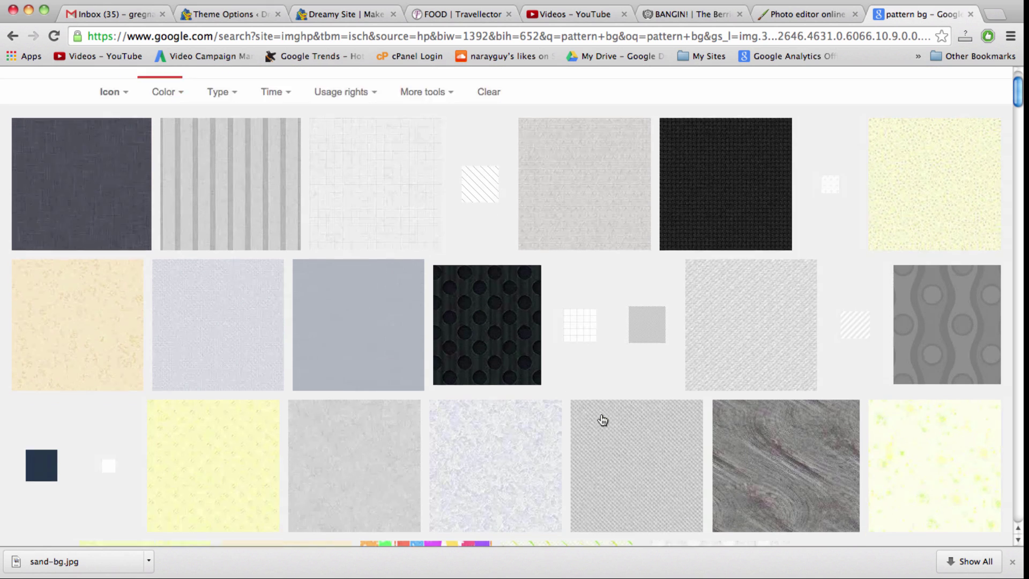
scroll(602, 420, "down", 7)
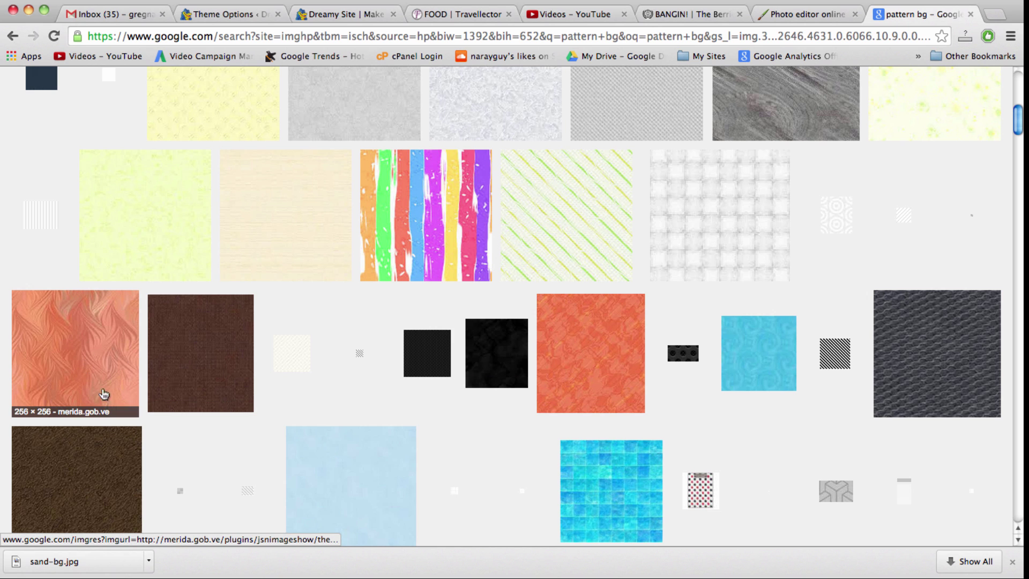
scroll(607, 363, "down", 3)
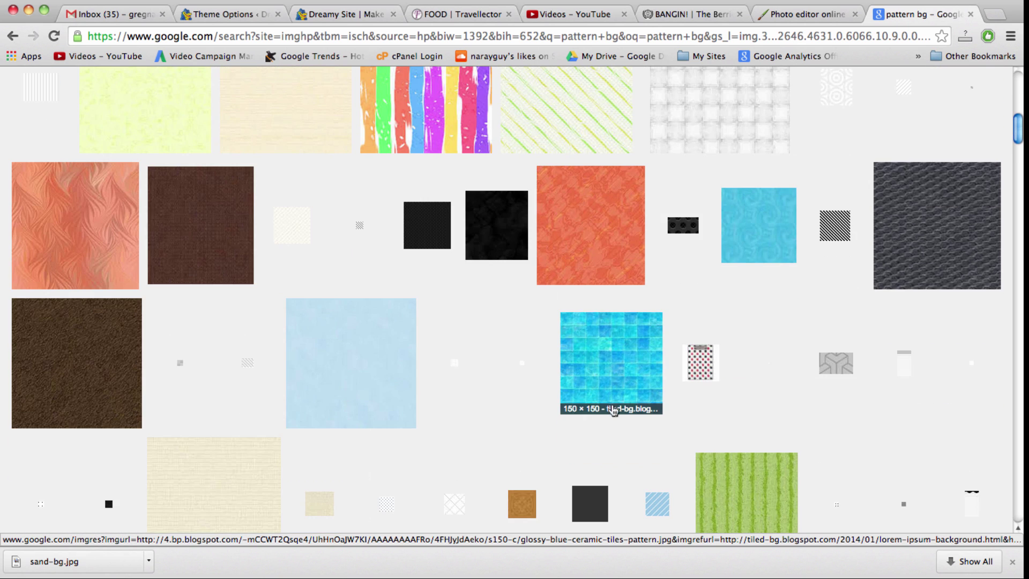
Open the blue tile's larger preview and save it to the Desktop as tile-blue-bg.jpg.
left_click(607, 363)
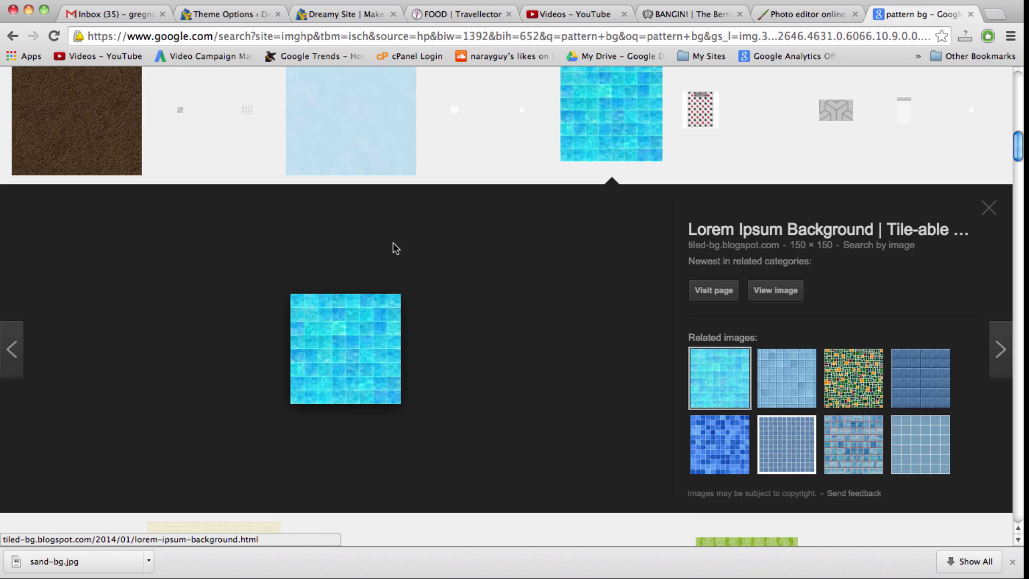
right_click(334, 344)
left_click(370, 426)
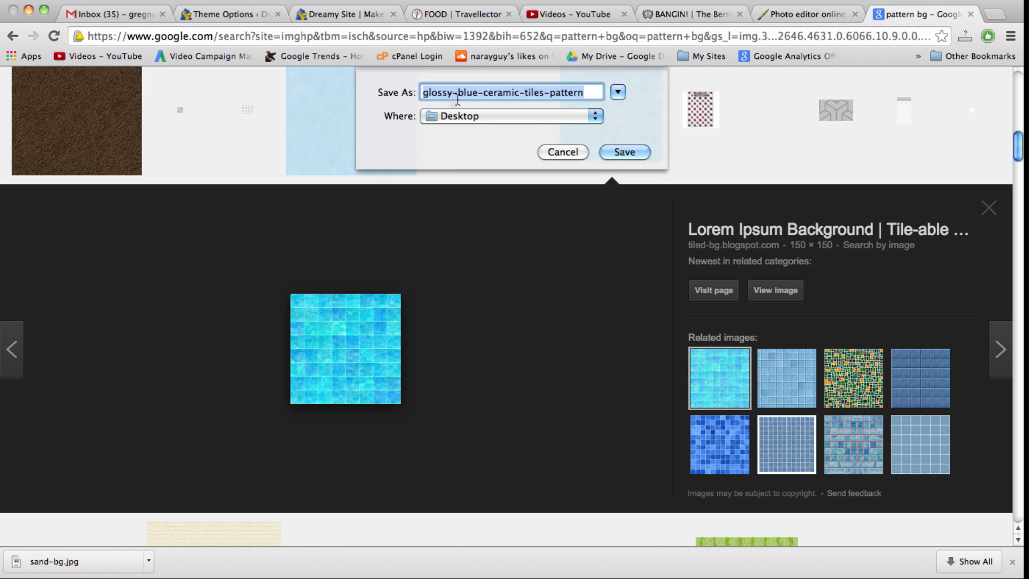
type("tile-blue-bg")
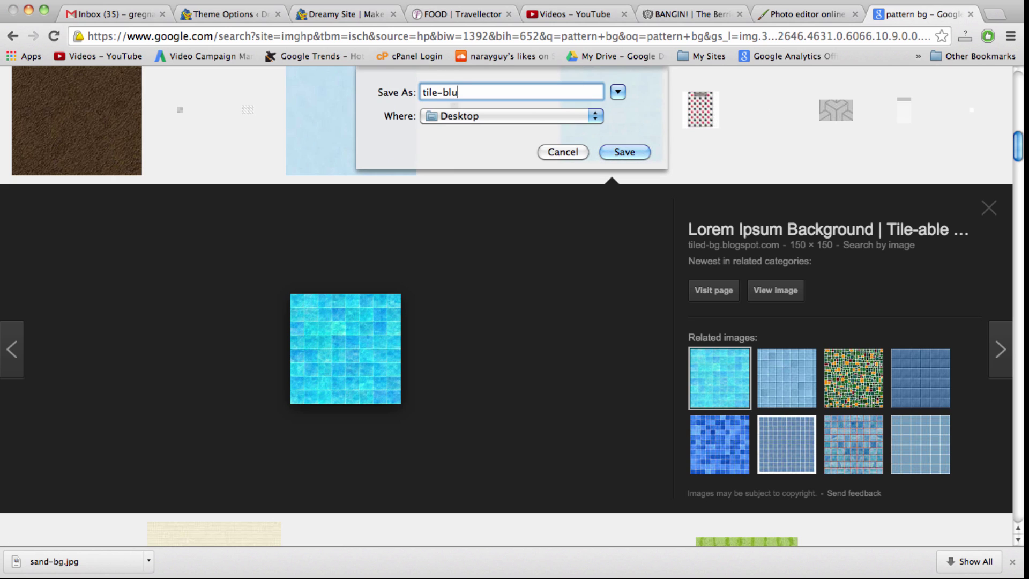
key("Return")
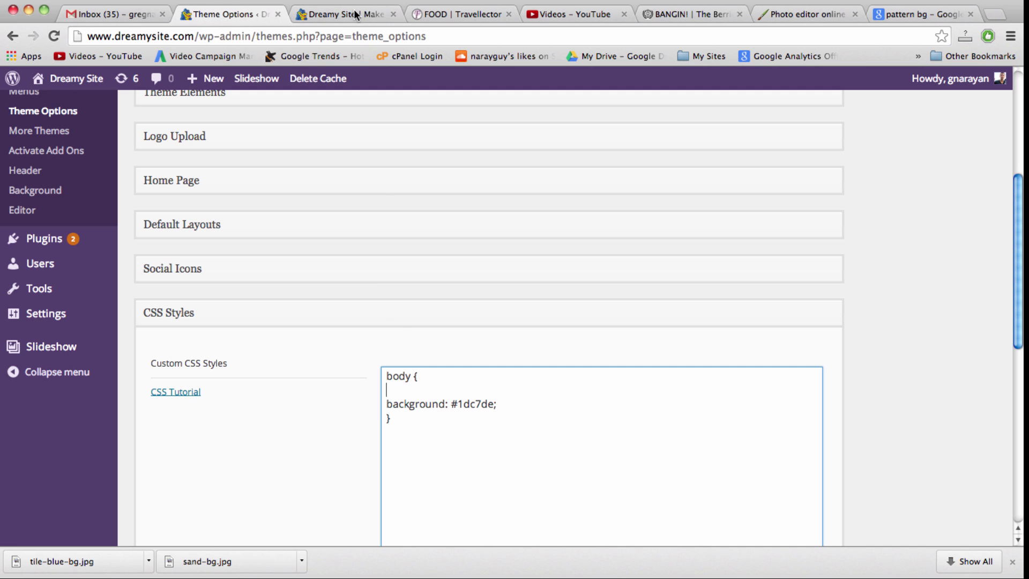
On the reloaded Dreamy Site, upload tile-blue-bg.jpg through New > Media.
left_click(352, 13)
key("super+r")
mouse_move(196, 80)
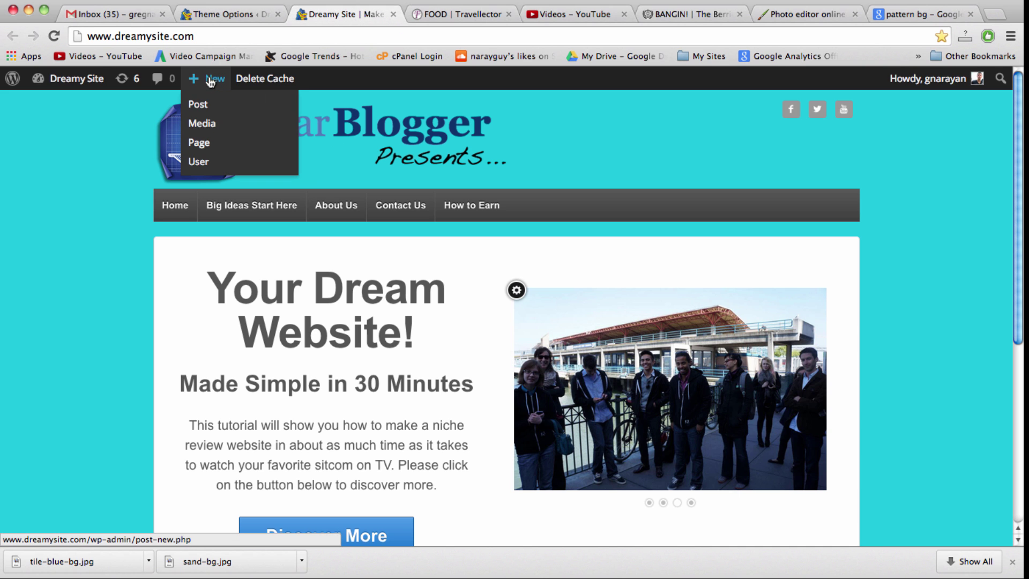
left_click(217, 130)
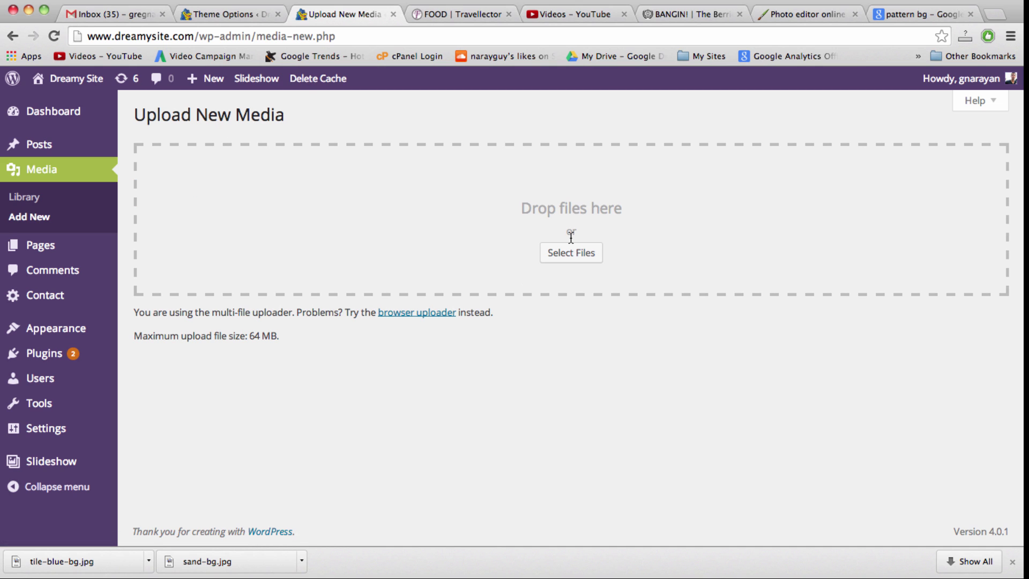
left_click(575, 254)
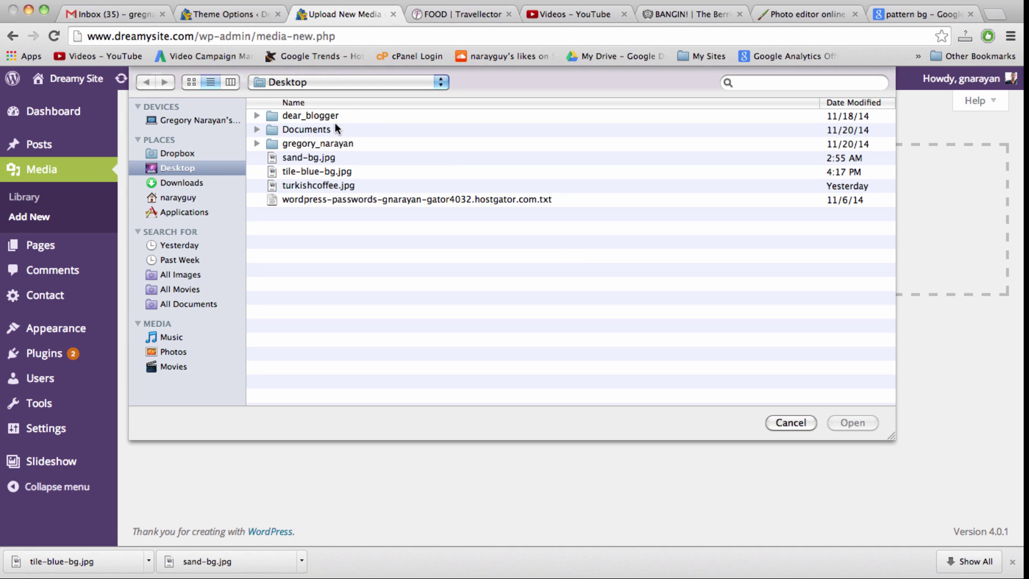
left_click(323, 172)
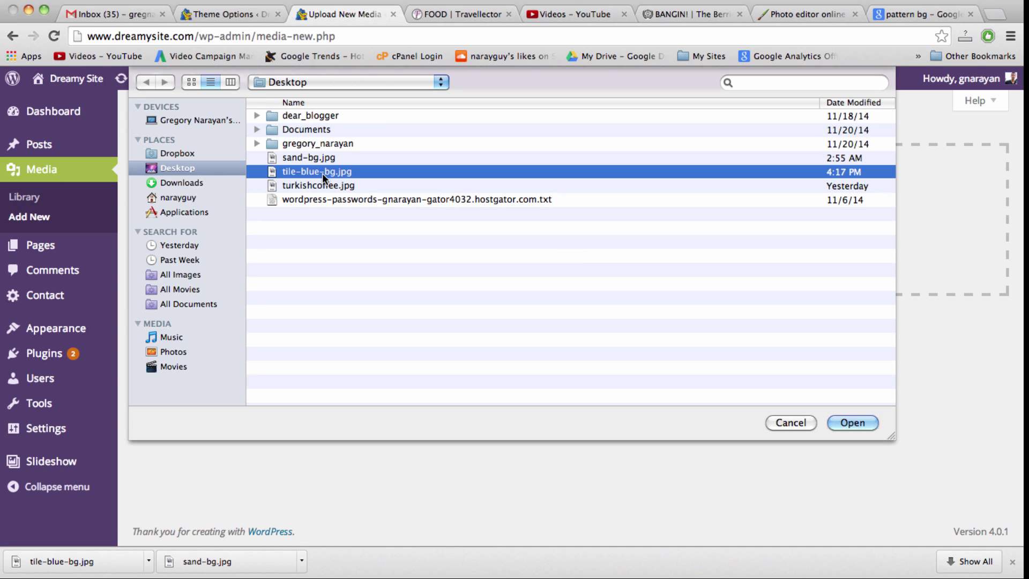
left_click(855, 417)
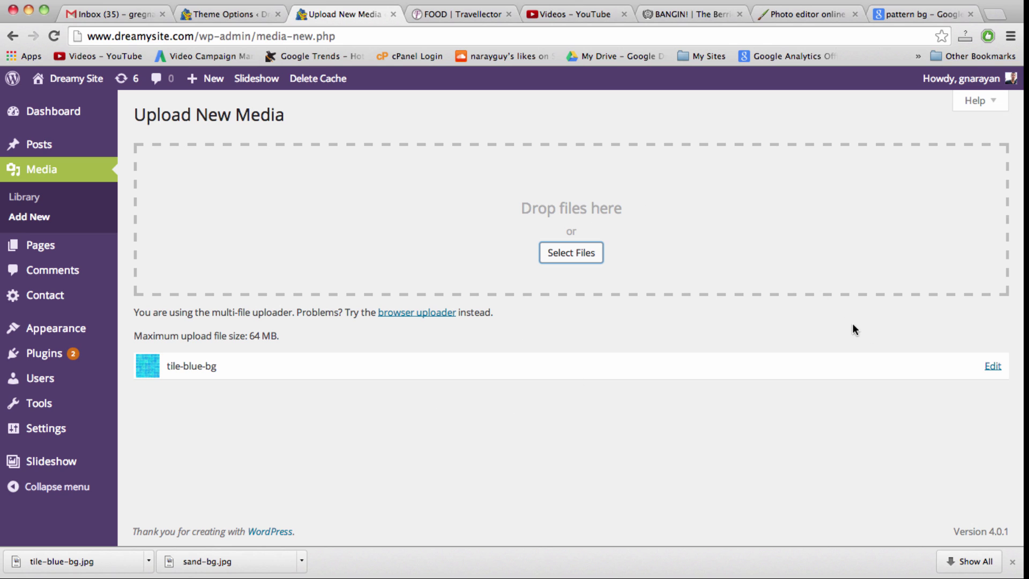
Open tile-blue-bg's edit page and select its full file URL.
left_click(993, 367)
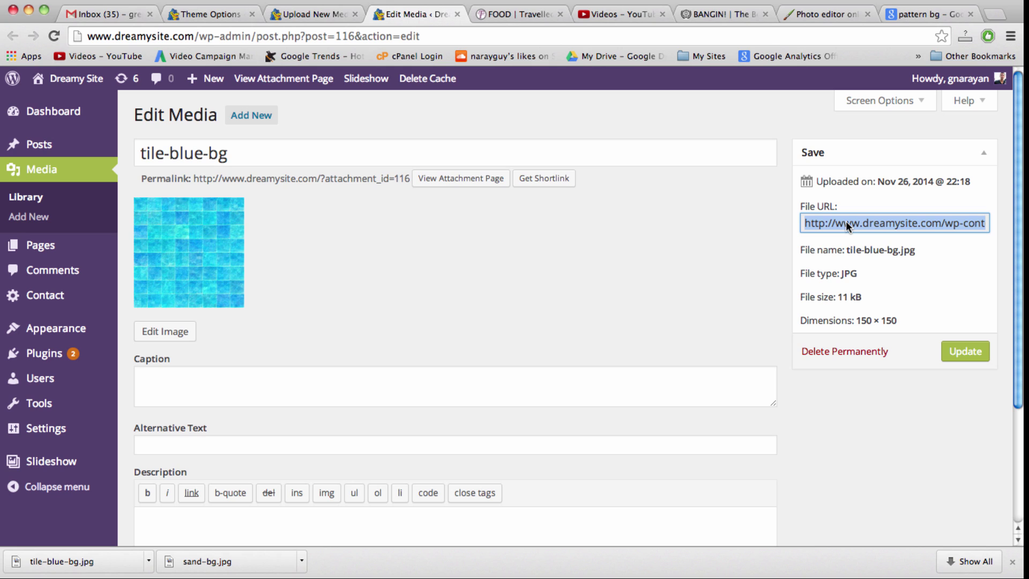
left_click_drag(845, 221, 831, 221)
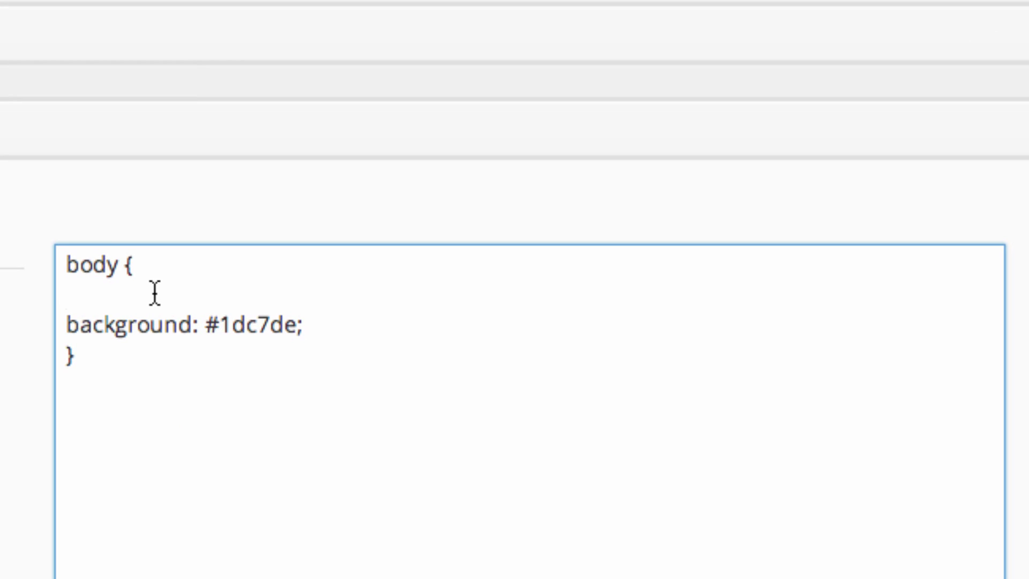
Replace the body's background: #1dc7de line with background: url(pasted tile-blue-bg URL);.
type("background:")
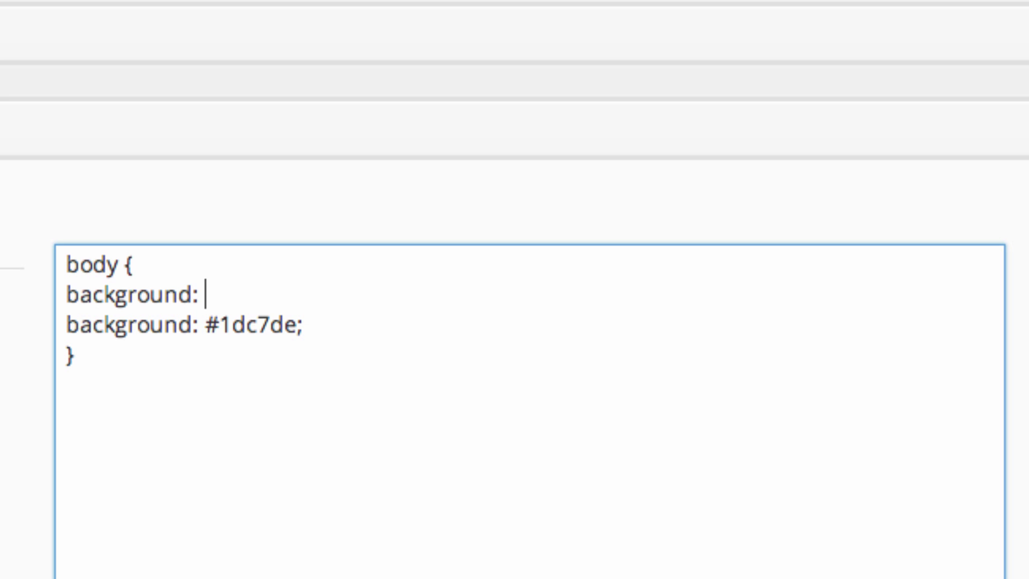
double_click(236, 335)
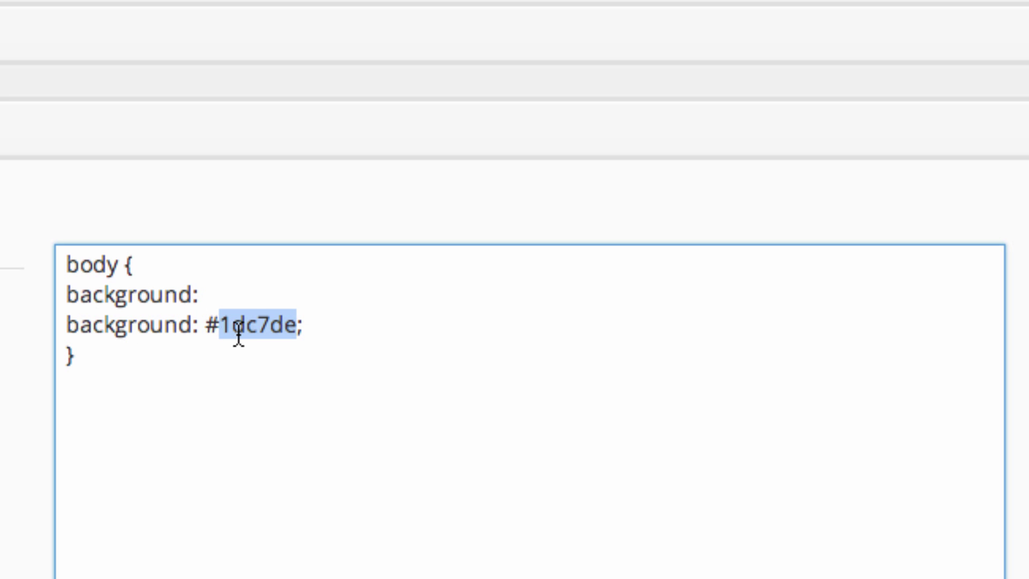
left_click(235, 293)
type("url(")
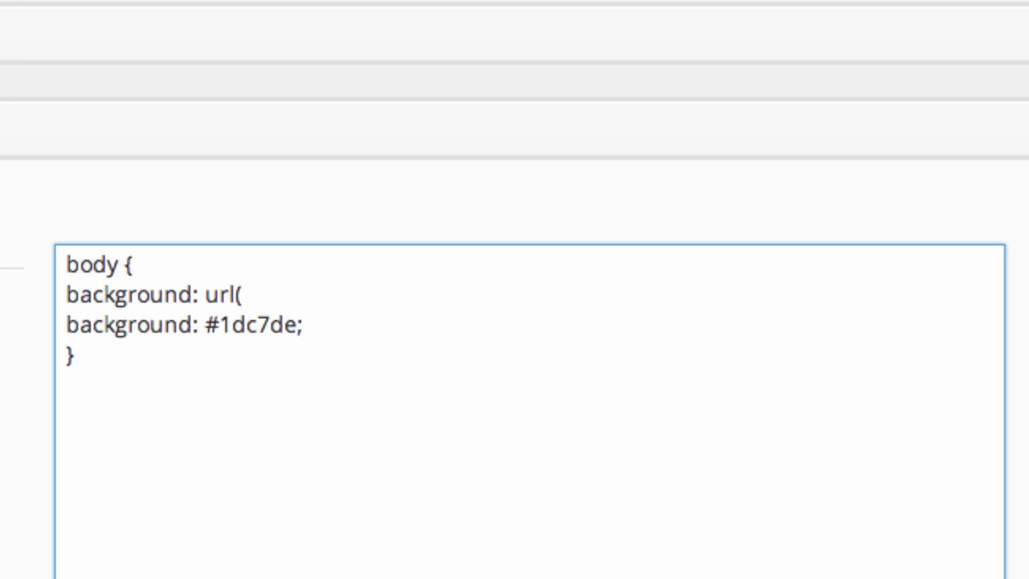
type("http://www.dreamysite.com/wp-content/uploads/2014/11/tile-blue-bg.jpg")
type(");")
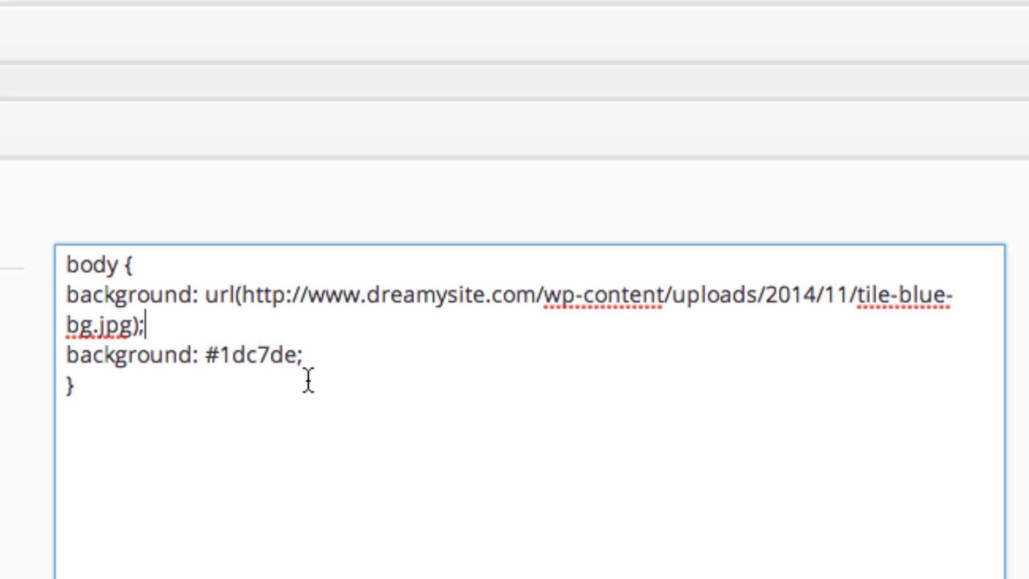
left_click_drag(322, 355, 46, 359)
key("BackSpace")
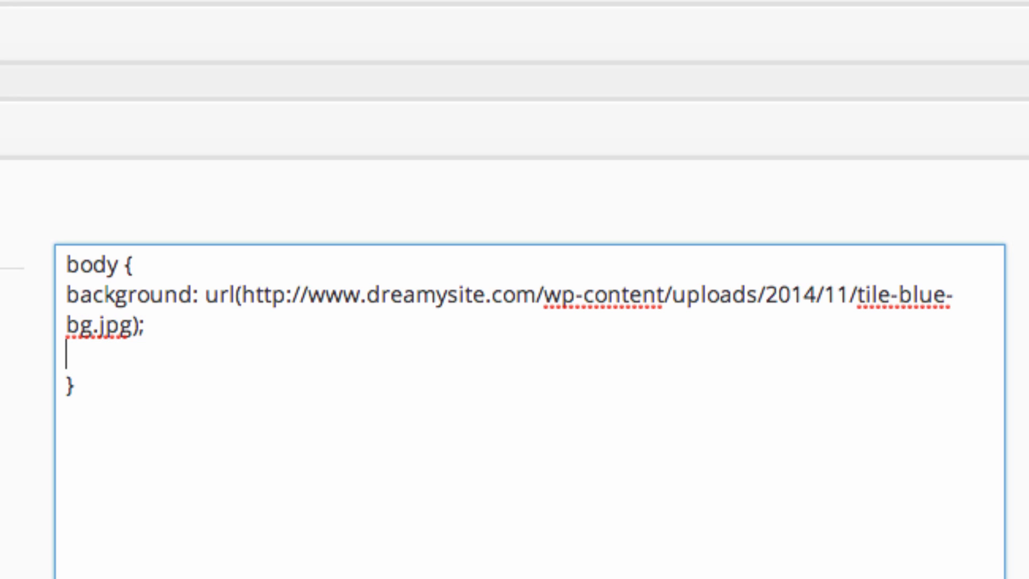
key("BackSpace")
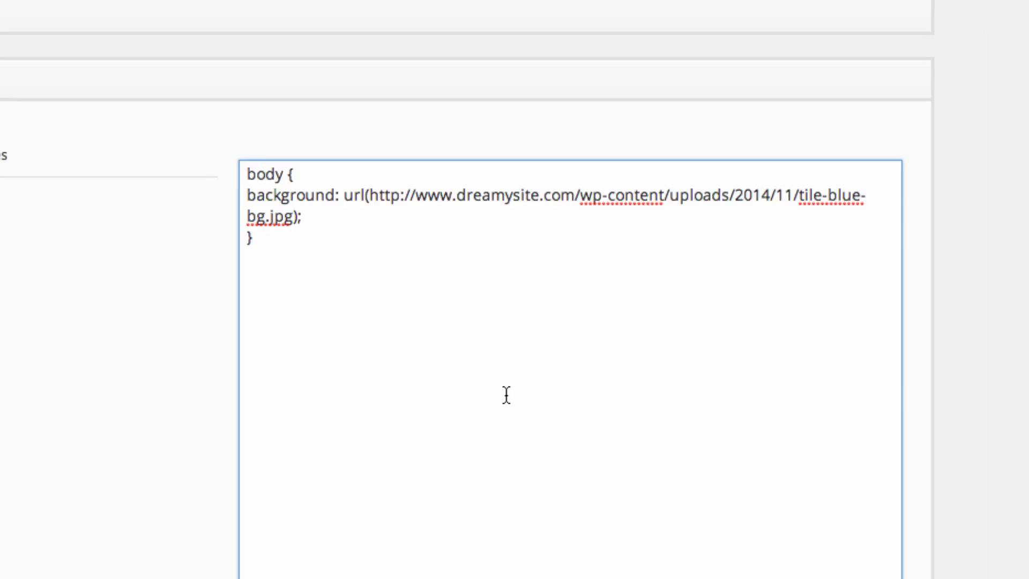
Save the theme options with the new url() background rule.
scroll(439, 360, "down", 10)
left_click(188, 390)
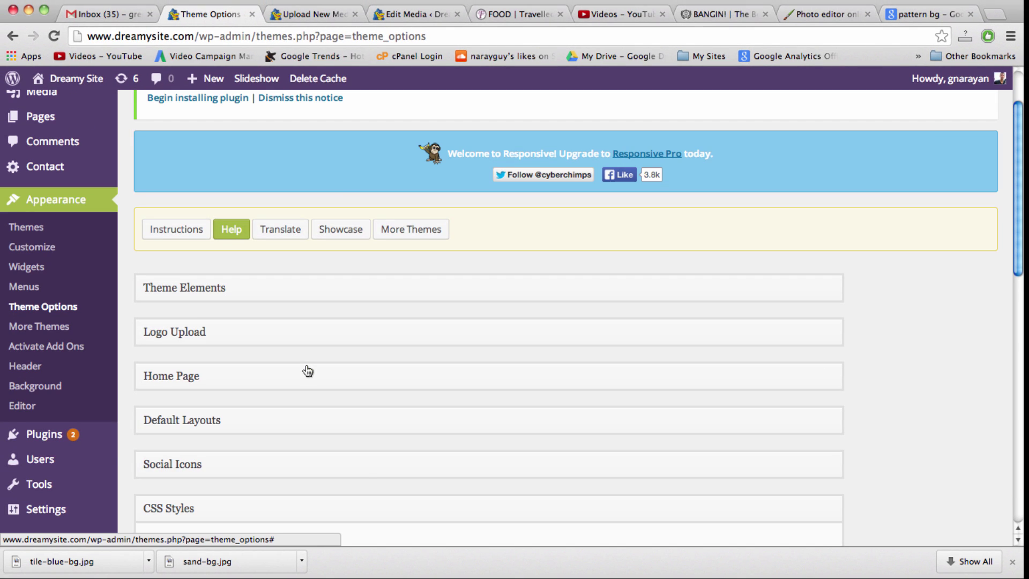
scroll(363, 480, "down", 6)
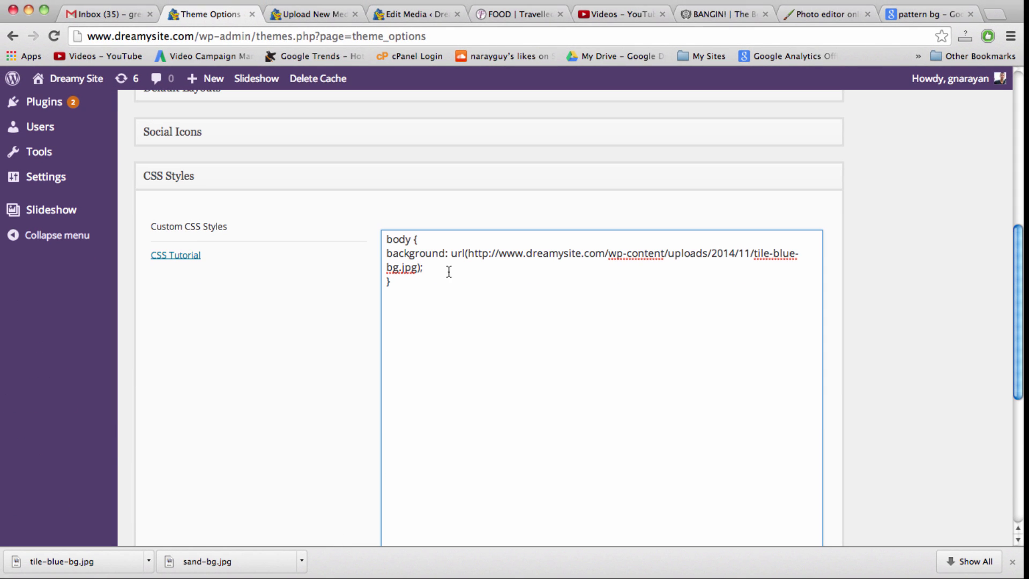
double_click(499, 261)
left_click(449, 255)
double_click(427, 254)
left_click(429, 256)
double_click(508, 259)
left_click(493, 270)
scroll(399, 274, "down", 6)
left_click(209, 391)
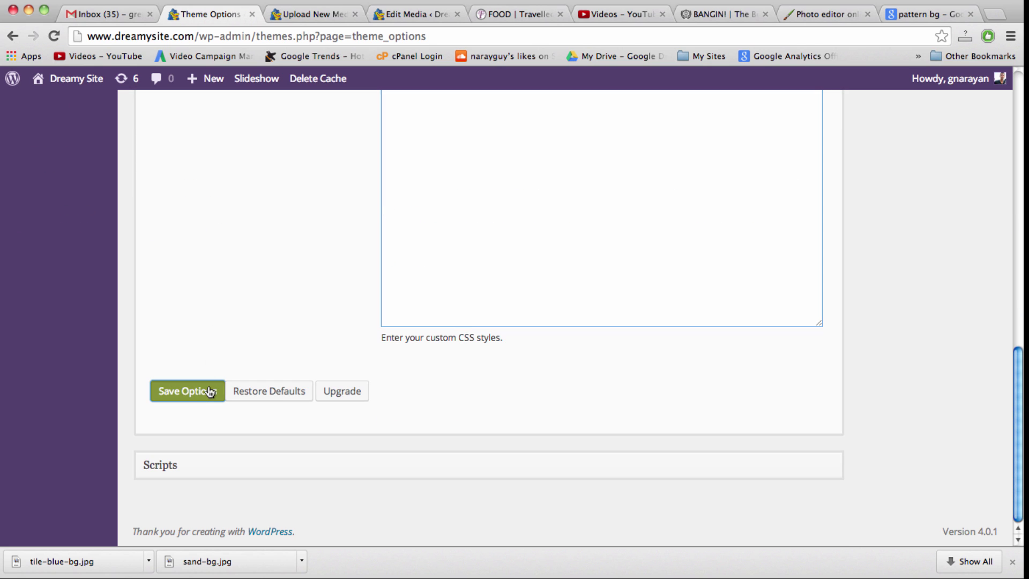
scroll(917, 381, "down", 5)
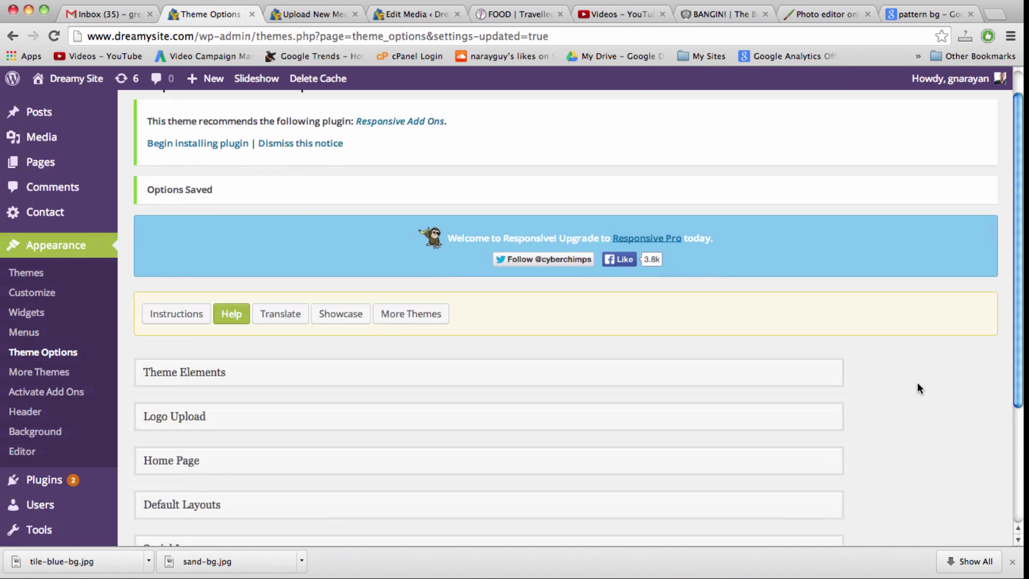
Expand CSS Styles to check the saved tile-blue-bg.jpg background rule.
left_click(837, 427)
scroll(869, 422, "down", 4)
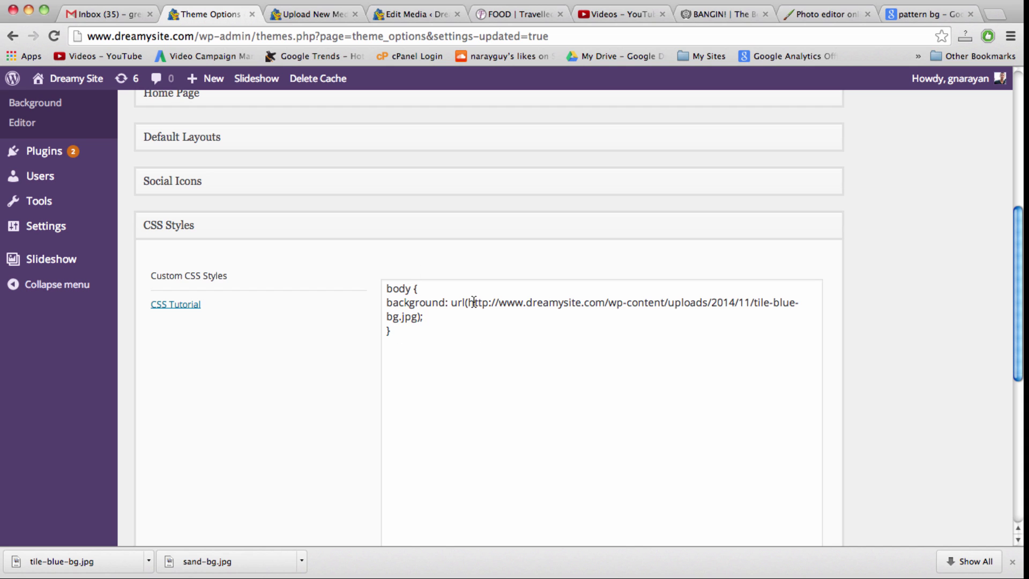
left_click(436, 319)
key("ctrl+a")
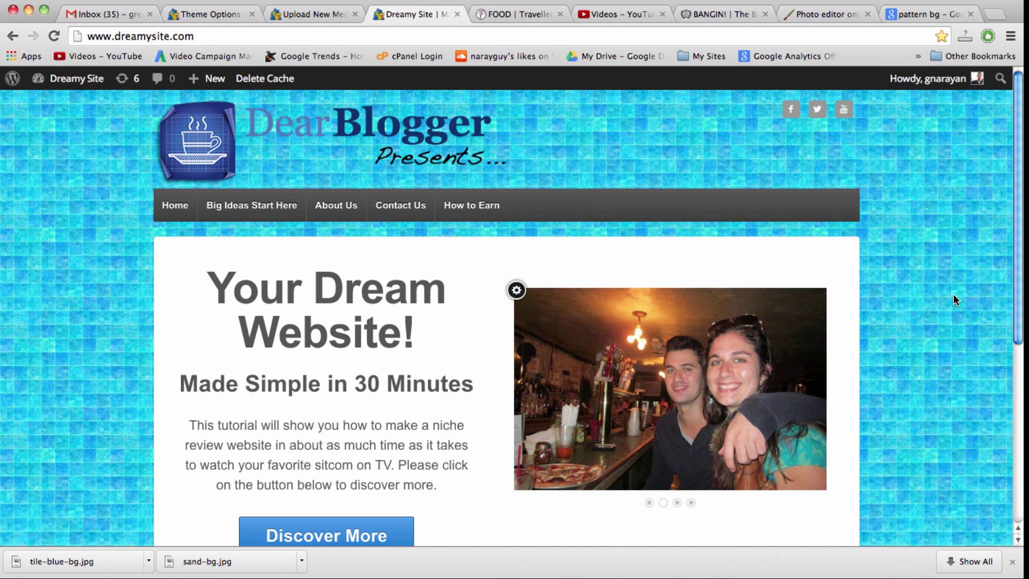
Scroll down and back up the Dreamy Site homepage to inspect the tiled blue background.
scroll(952, 294, "down", 3)
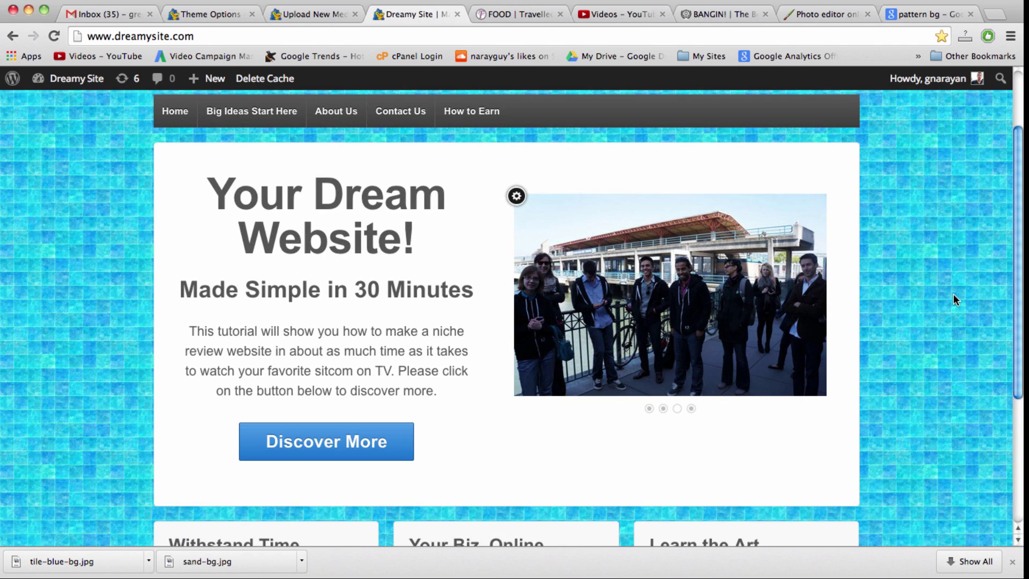
scroll(952, 294, "down", 6)
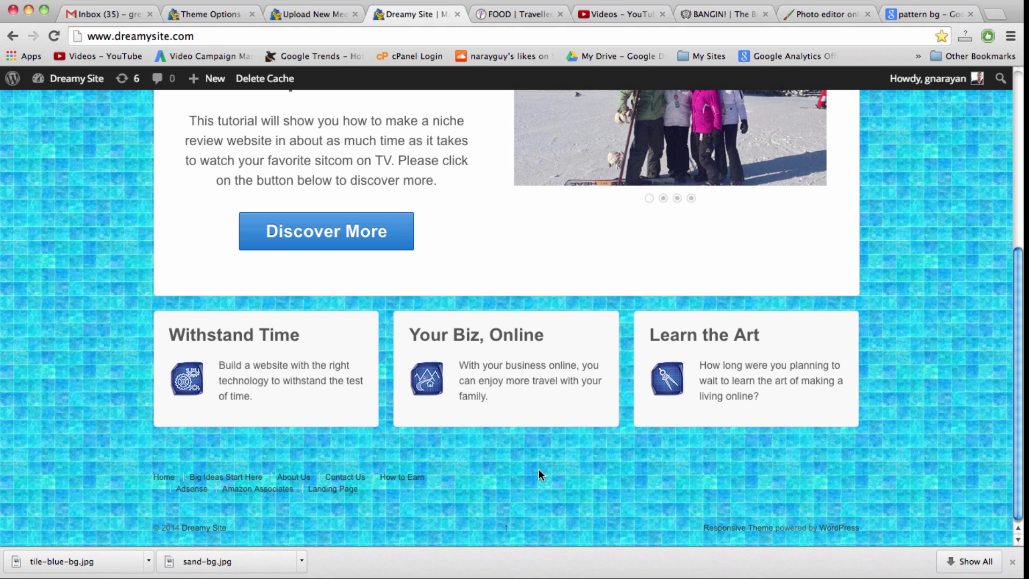
scroll(538, 474, "up", 9)
scroll(539, 470, "up", 1)
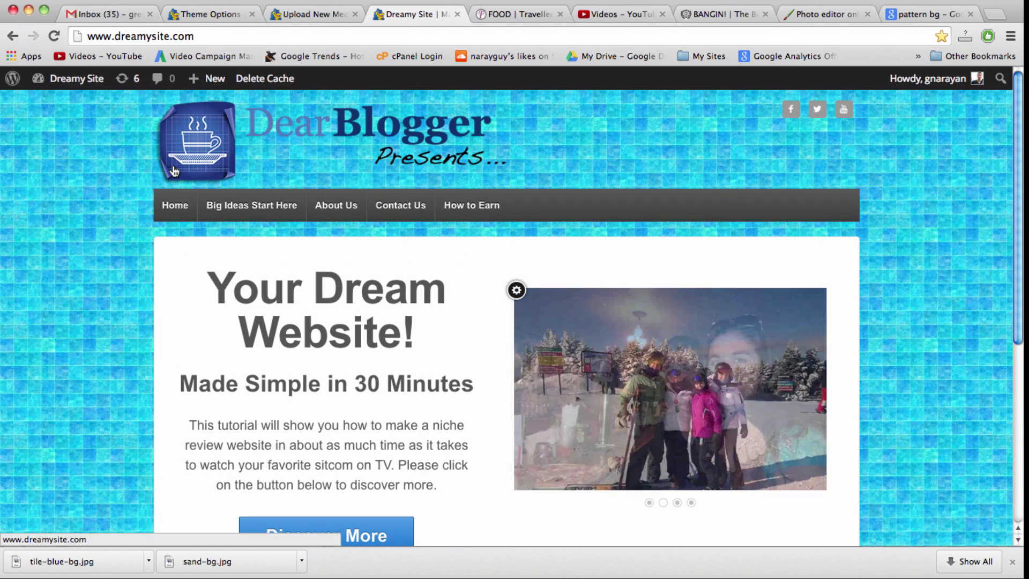